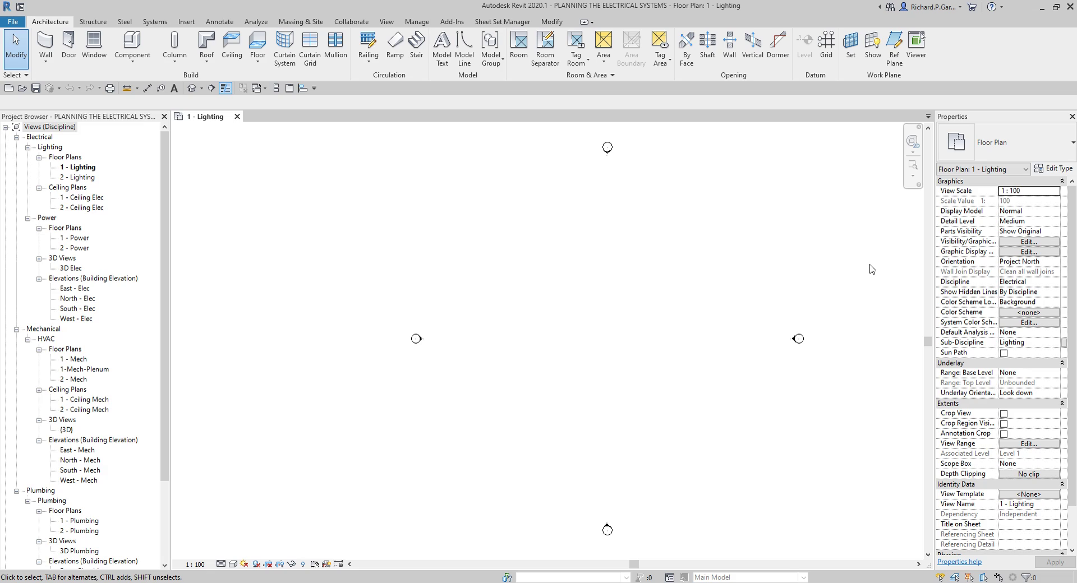
- Open the Electrical Settings and examine the columns of the Wiring Types table, from material to conduit type
middle_drag(640, 277, 595, 279)
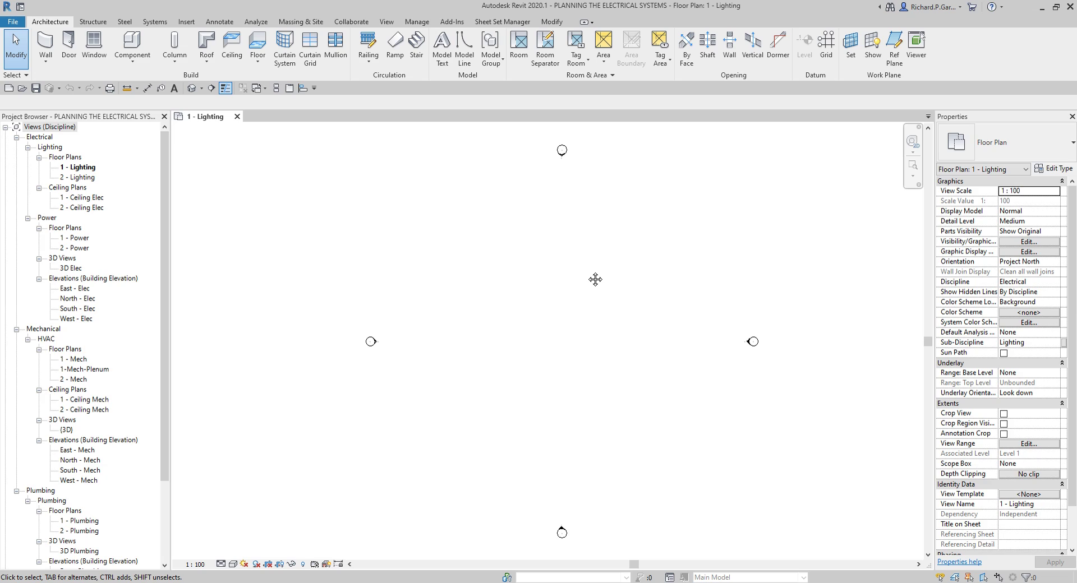
click(157, 25)
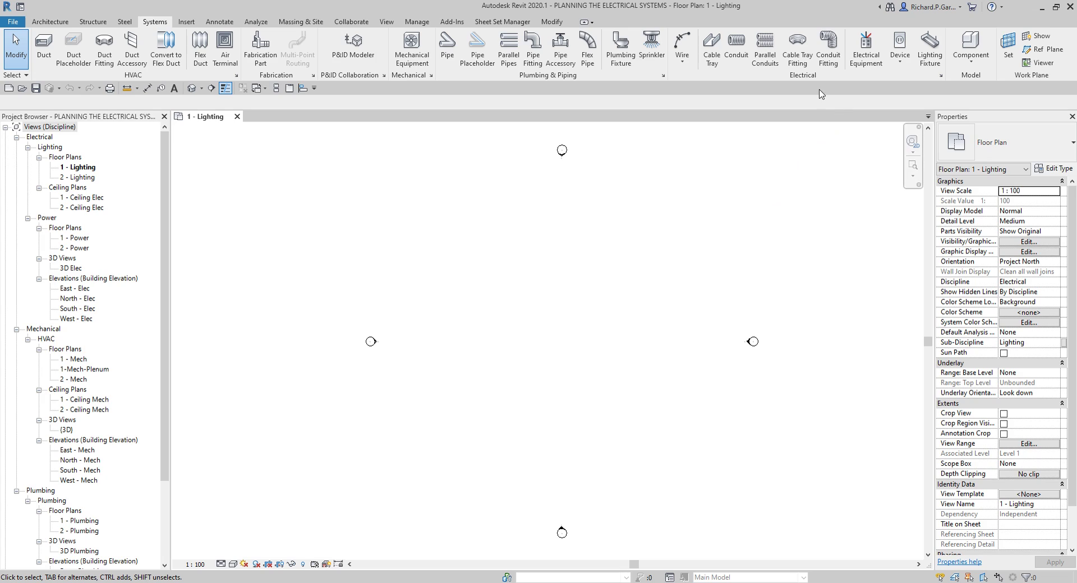
click(941, 76)
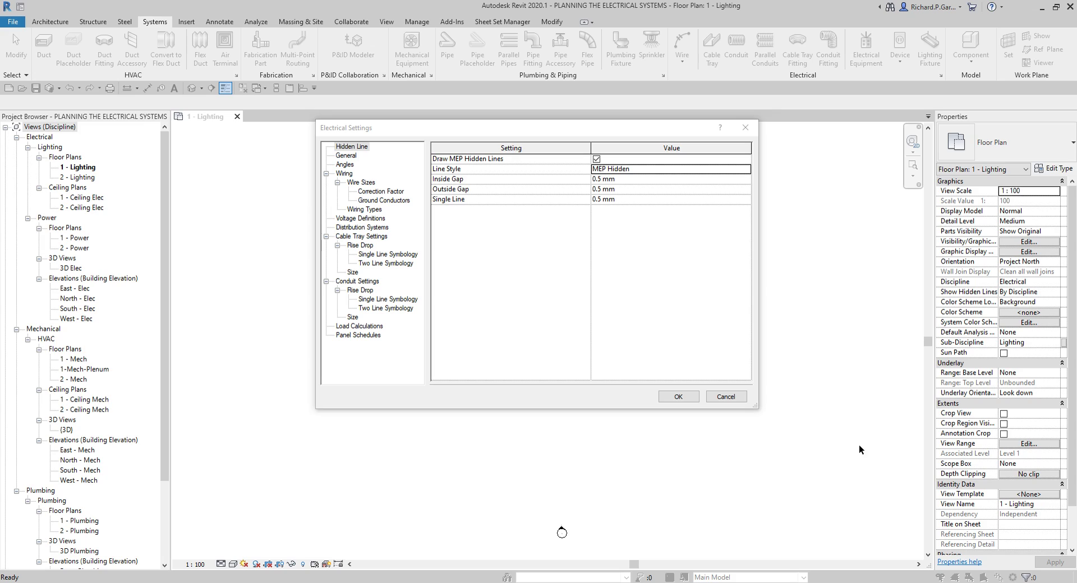
click(359, 211)
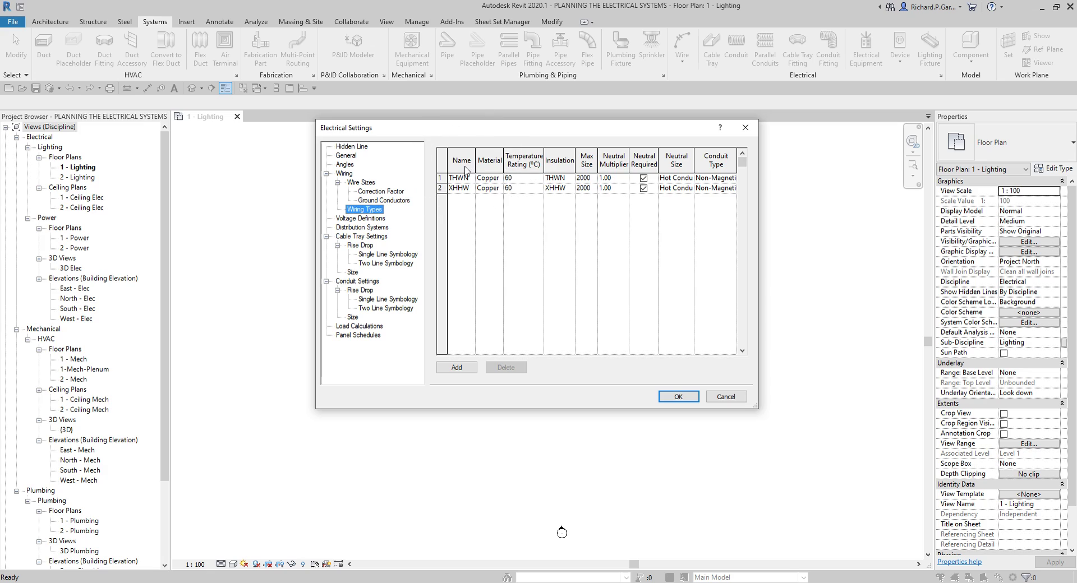
click(489, 168)
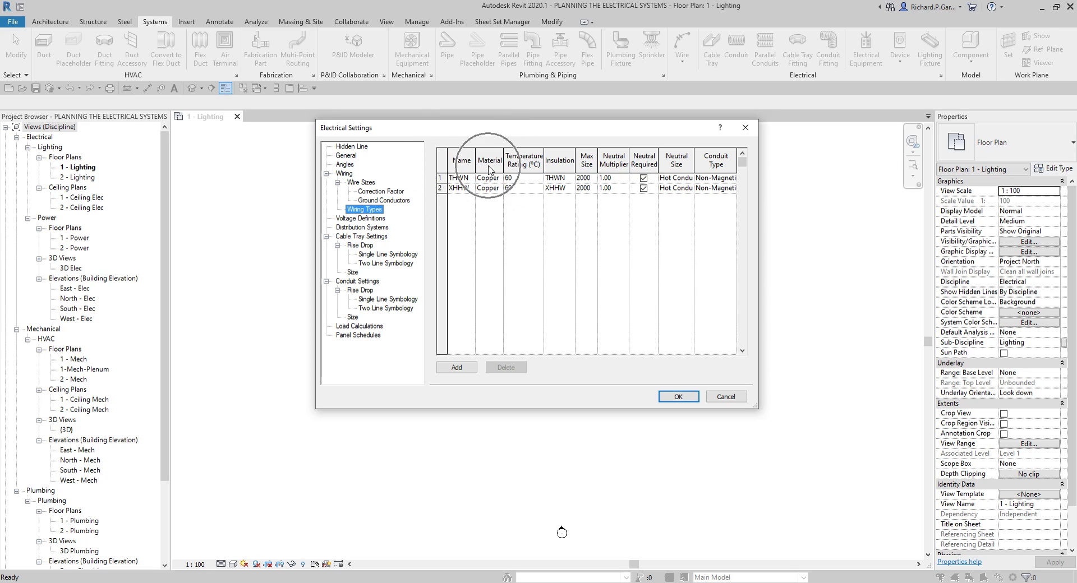
click(519, 168)
click(560, 163)
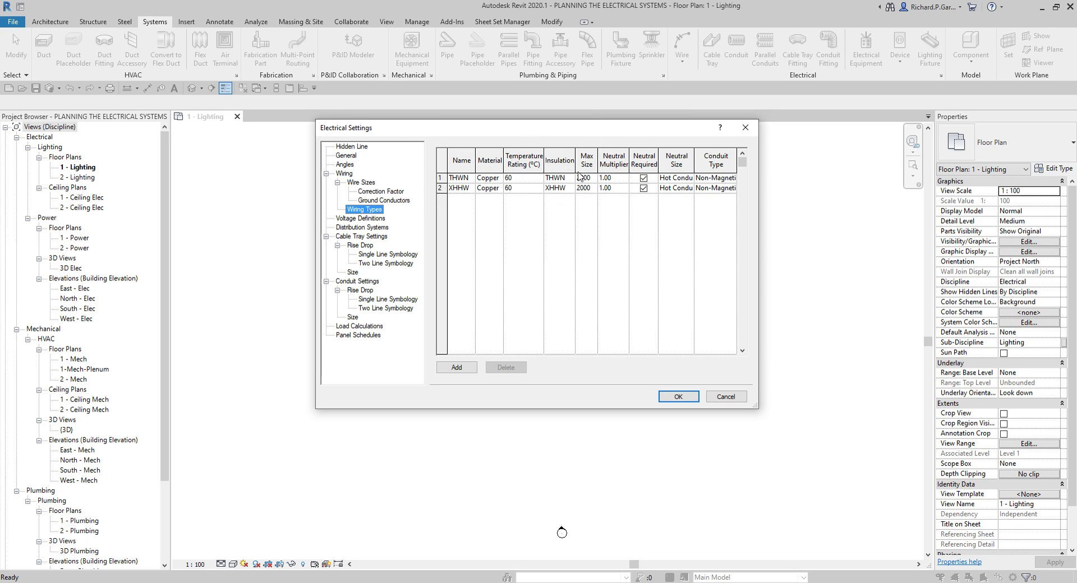
click(619, 169)
click(721, 166)
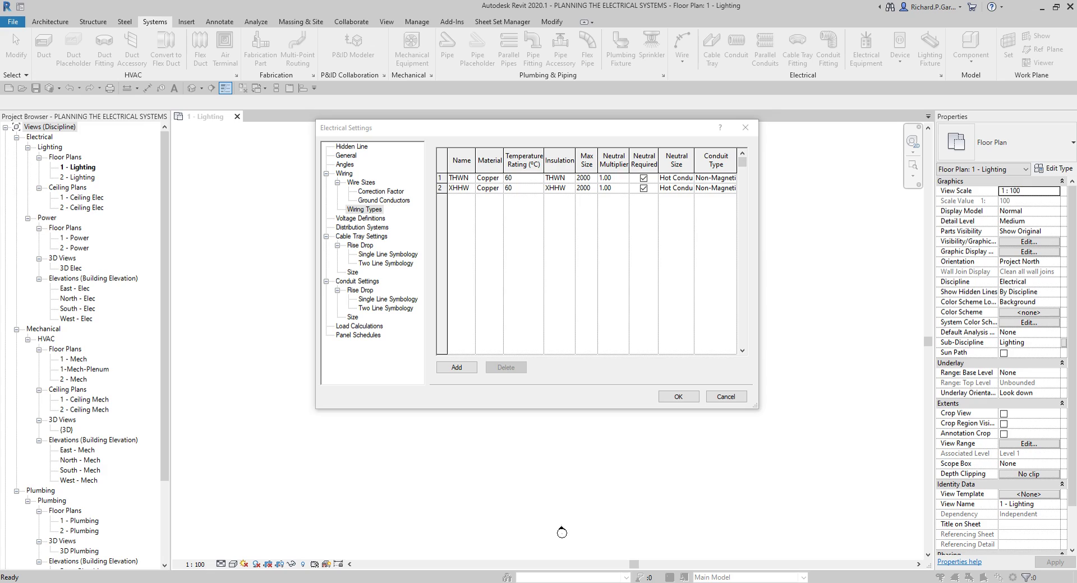
- Add a new wiring type and name it AL-THHN
click(467, 369)
click(467, 369)
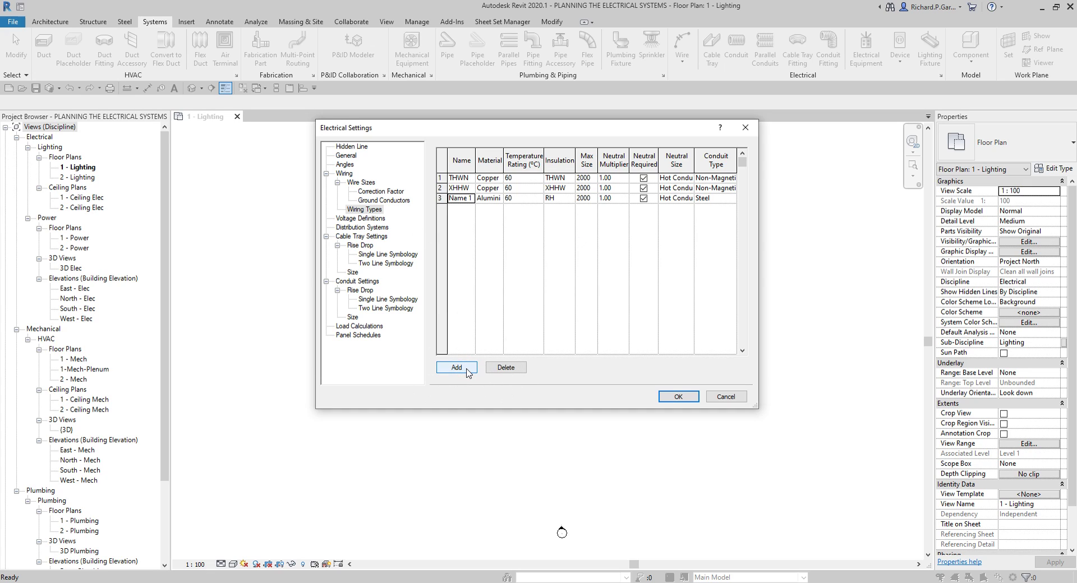
click(463, 199)
double_click(460, 199)
key(BackSpace)
text(a)
key(BackSpace)
text(AL)
text(-)
text(THHN)
- Keep aluminium as the AL-THHN wiring type's material and set its temperature rating to 75 °C
click(492, 201)
click(492, 201)
click(492, 201)
click(522, 200)
text(75)
key(Return)
- Set the AL-THHN wiring type's insulation to THHN and its maximum size to 500
click(557, 199)
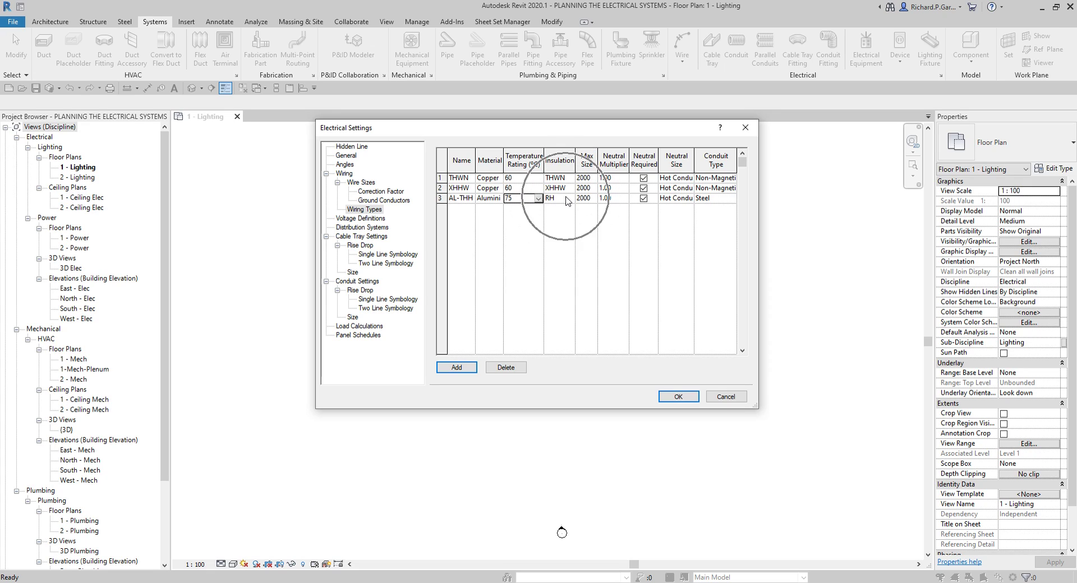
click(569, 199)
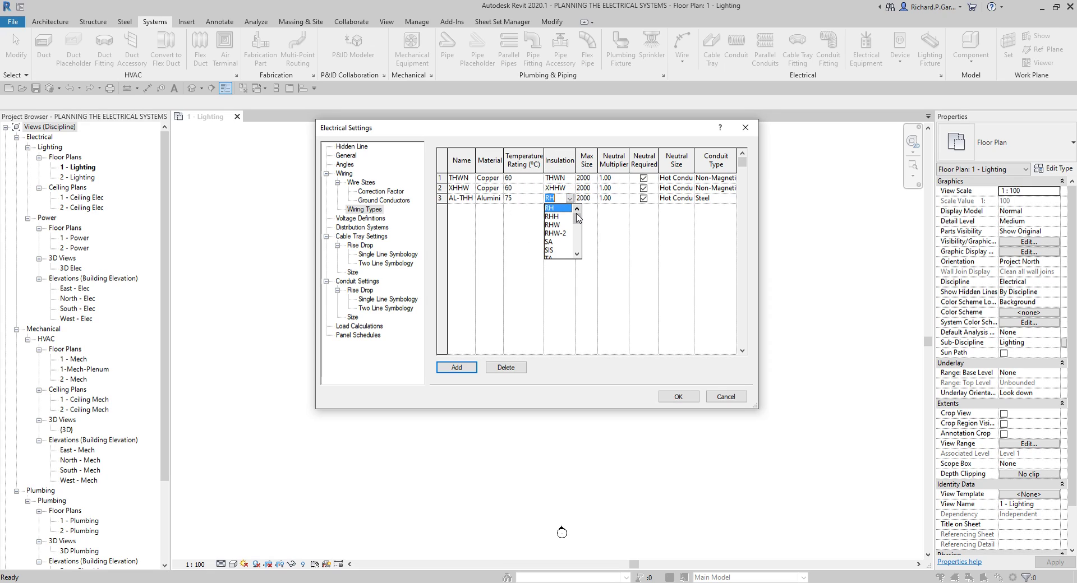
drag(577, 215, 578, 229)
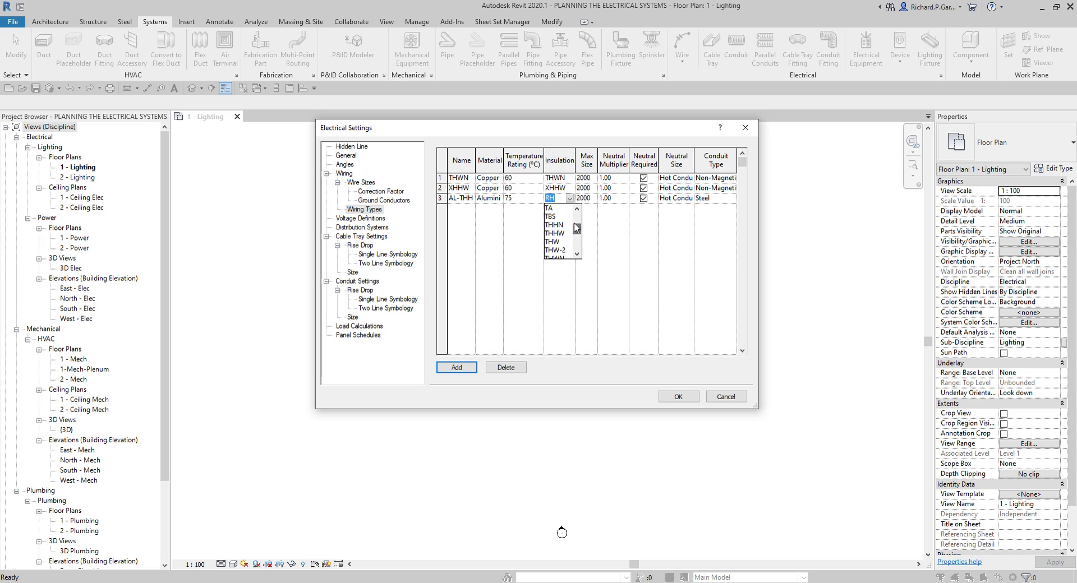
click(553, 225)
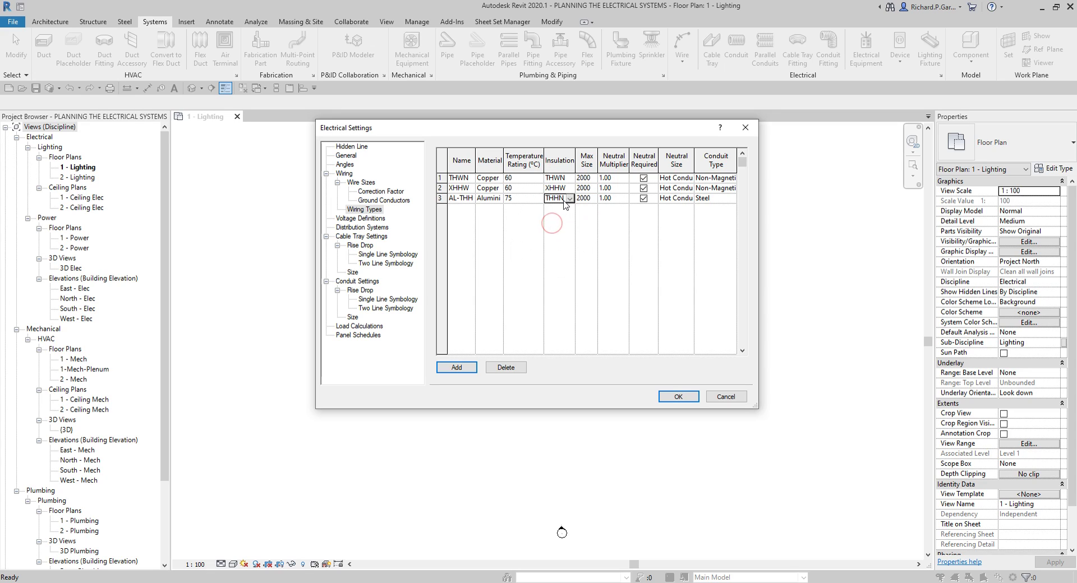
click(586, 157)
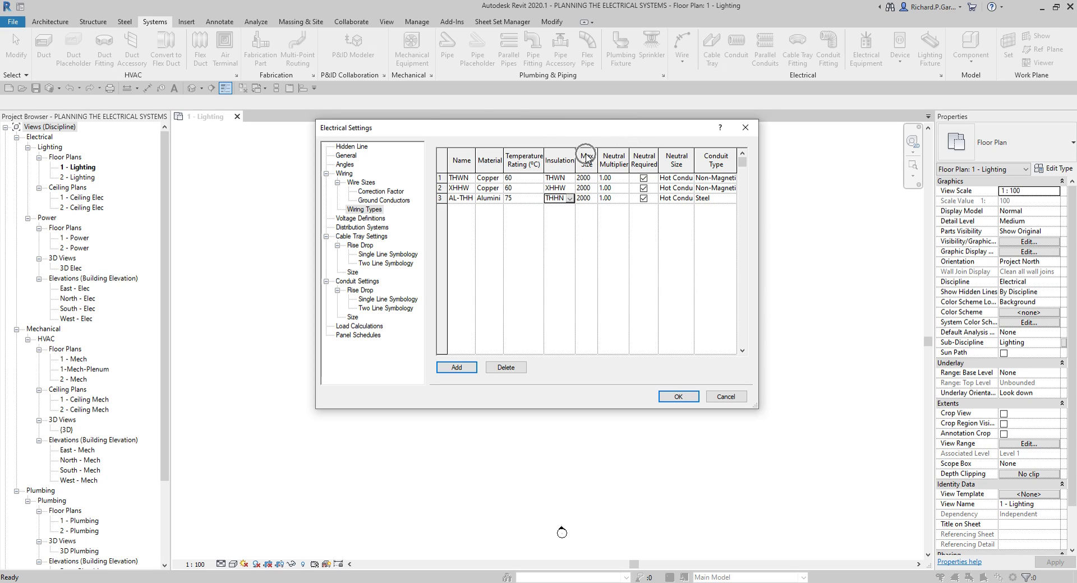
click(593, 198)
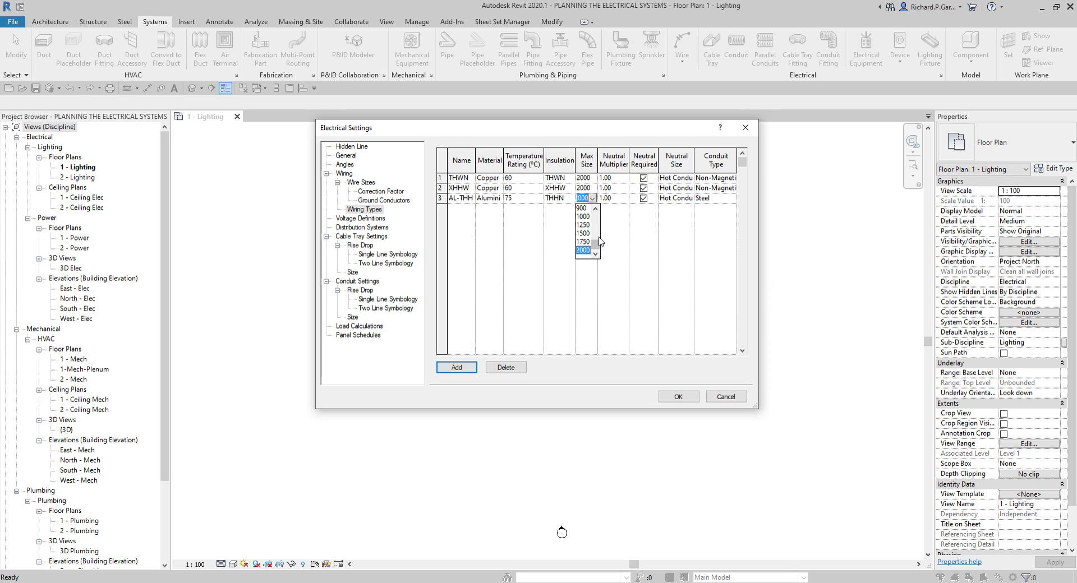
text(500)
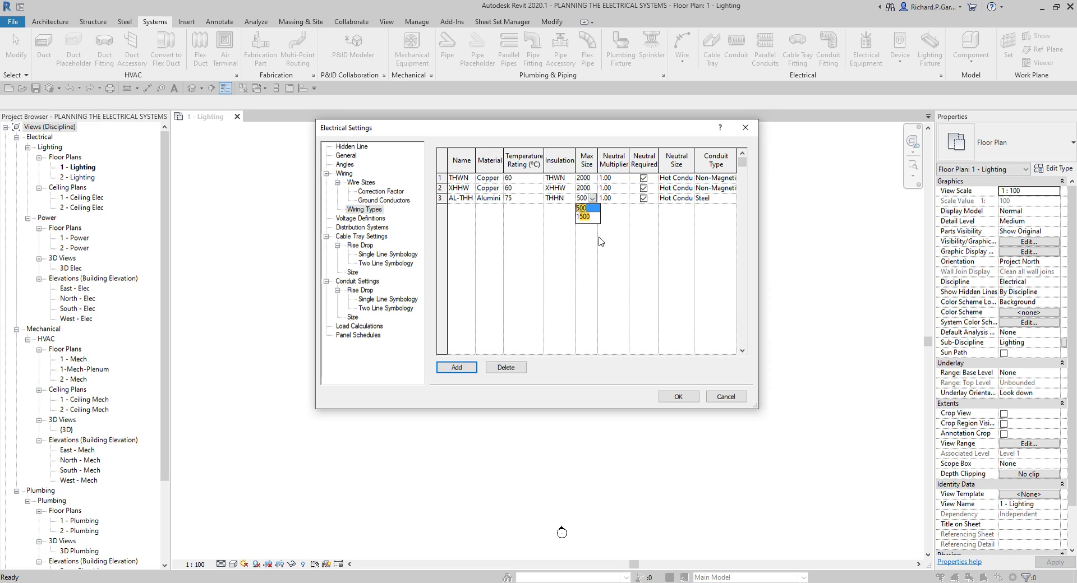
key(Return)
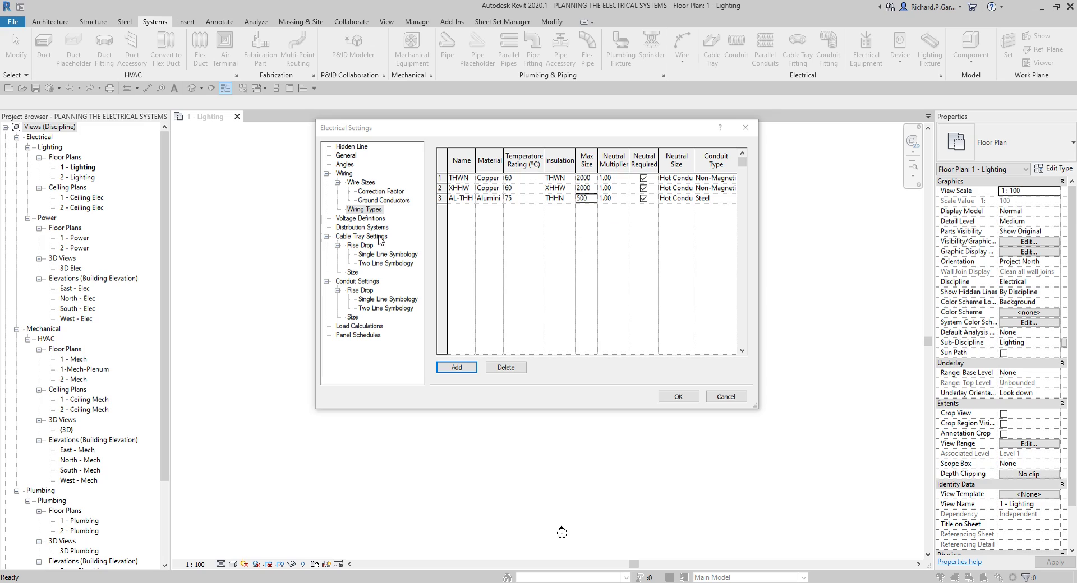
- Examine the Voltage Definitions table, including each voltage's name, value, minimum and maximum
click(368, 211)
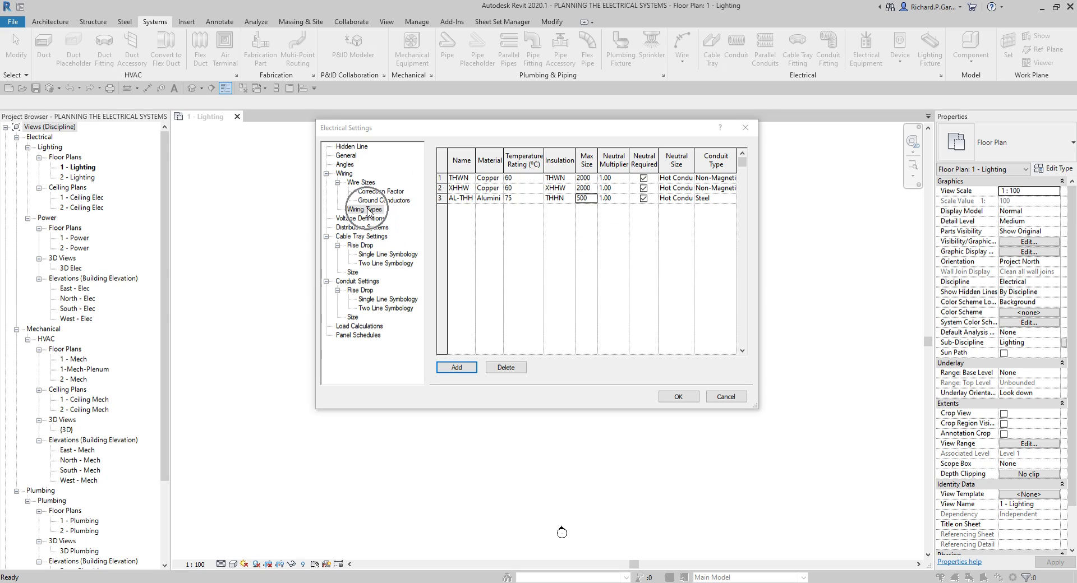
click(350, 223)
click(352, 222)
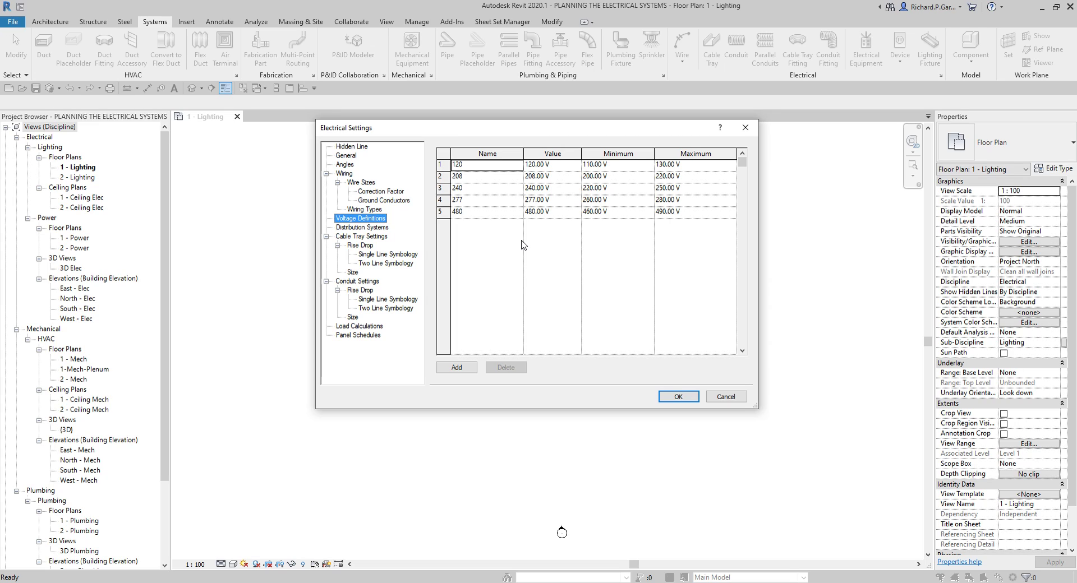
click(605, 156)
click(497, 159)
click(537, 156)
click(617, 156)
click(702, 157)
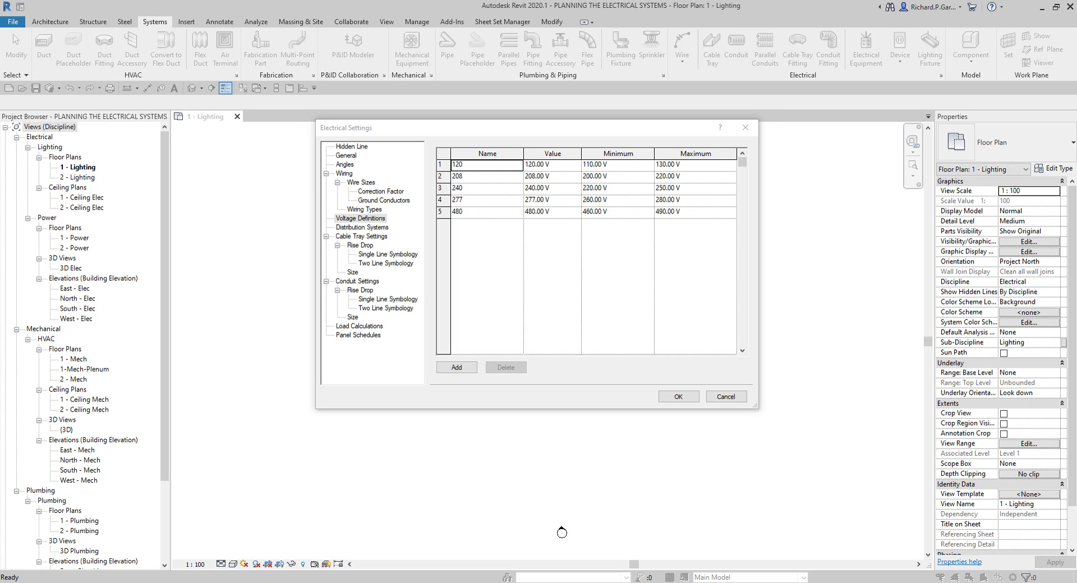
click(576, 181)
- Display the Distribution Systems table and examine the phase choices for the 120/208 Wye system
click(366, 228)
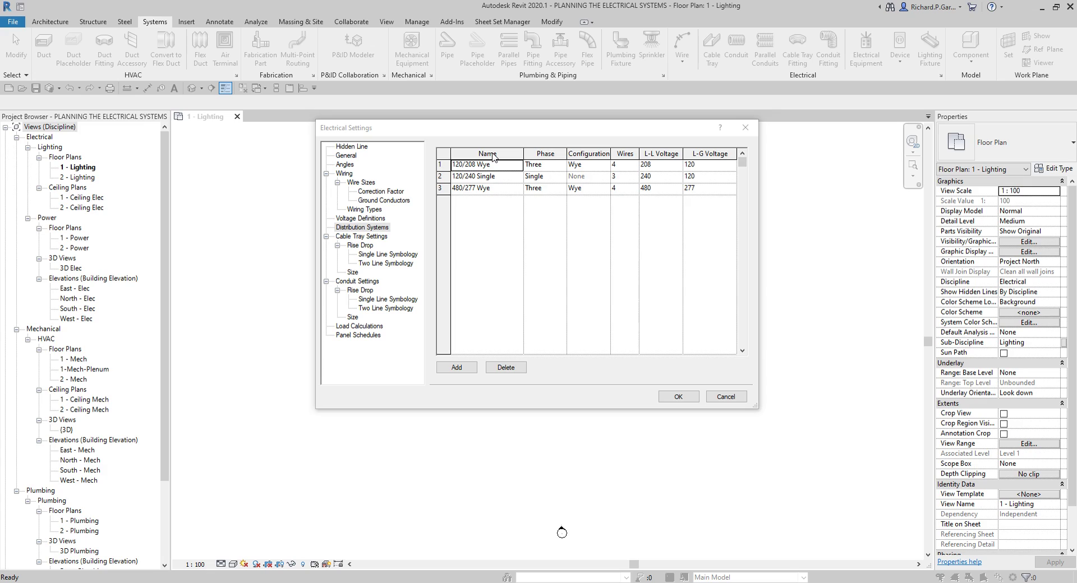
key(ctrl)
click(561, 166)
click(560, 166)
click(561, 166)
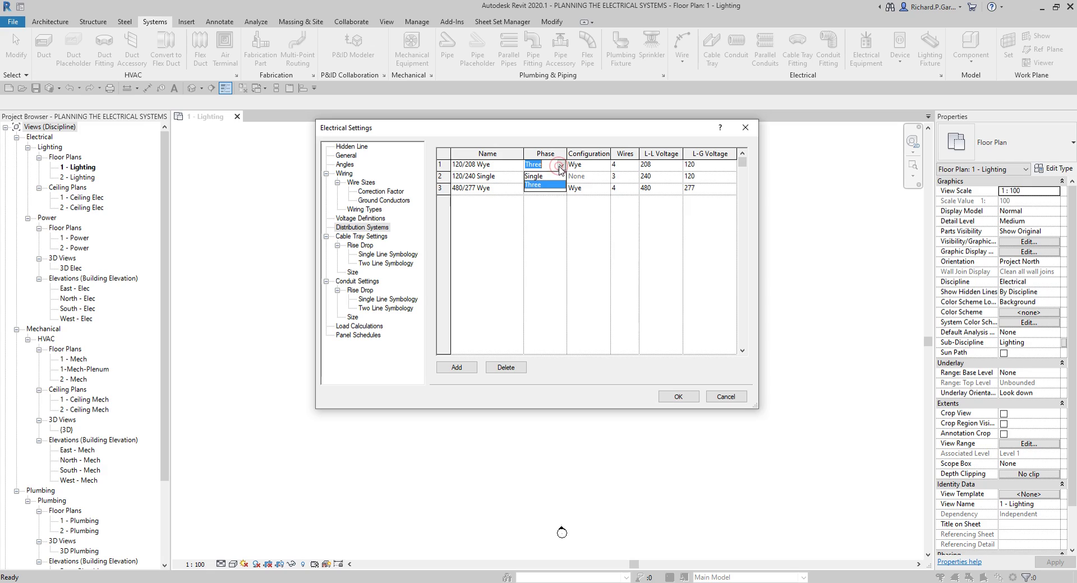
click(561, 166)
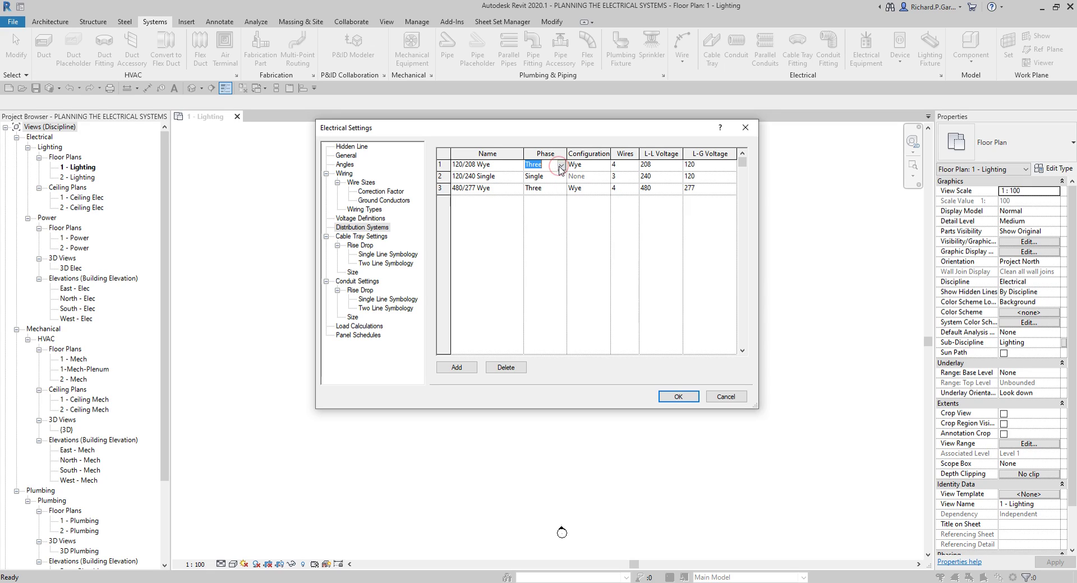
click(560, 166)
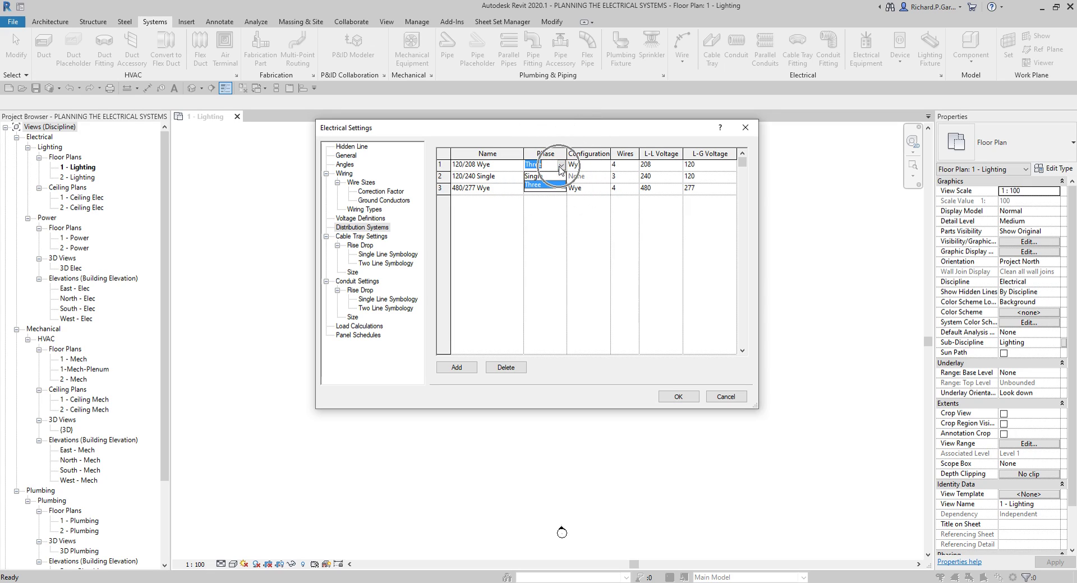
click(598, 211)
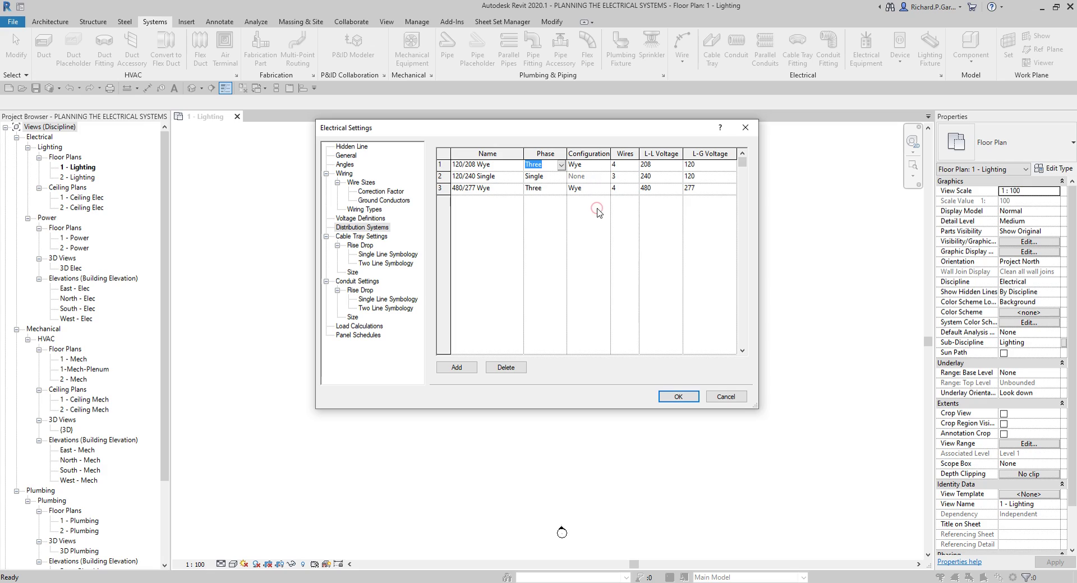
- Examine the configuration, L-L voltage and L-G voltage choices of the 120/208 Wye system without changing them
click(598, 166)
click(604, 166)
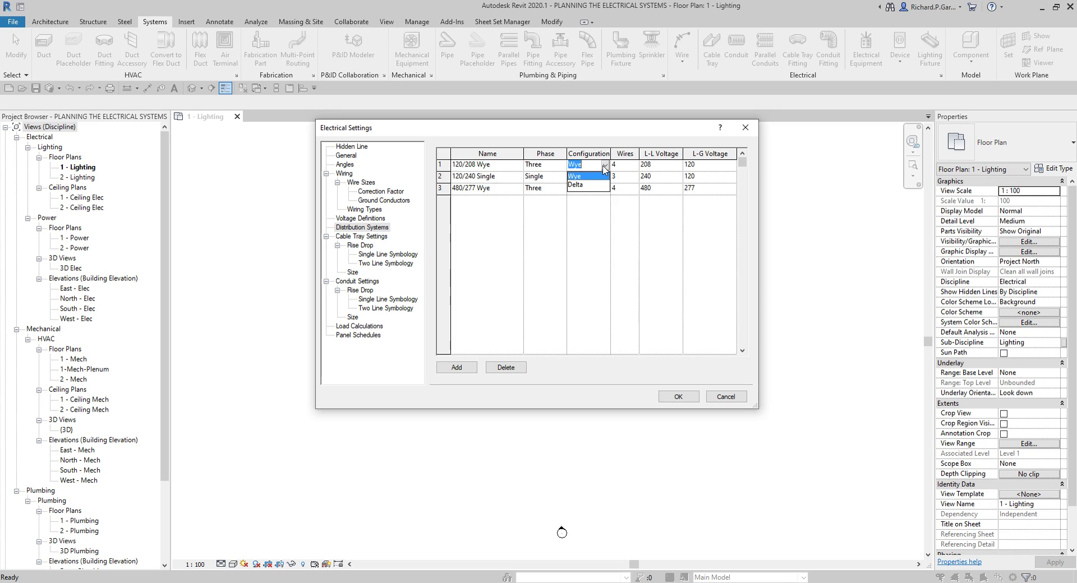
click(633, 240)
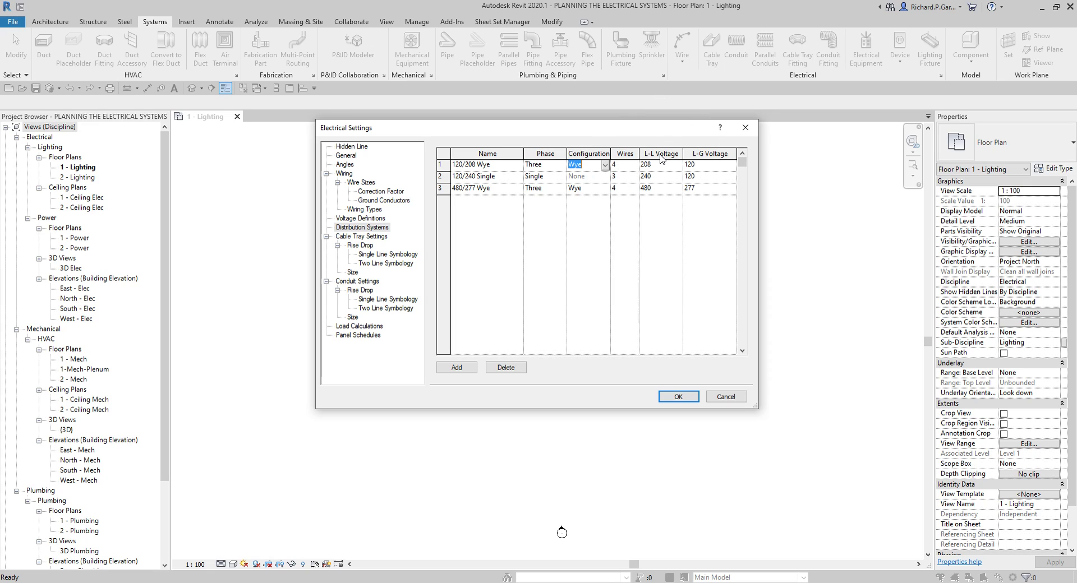
click(675, 165)
click(677, 165)
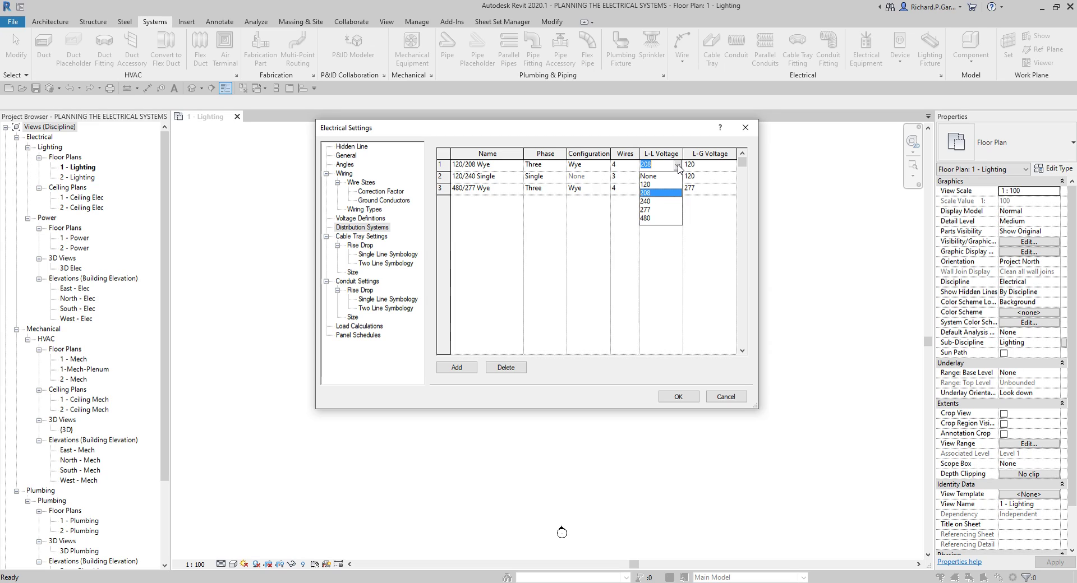
click(678, 166)
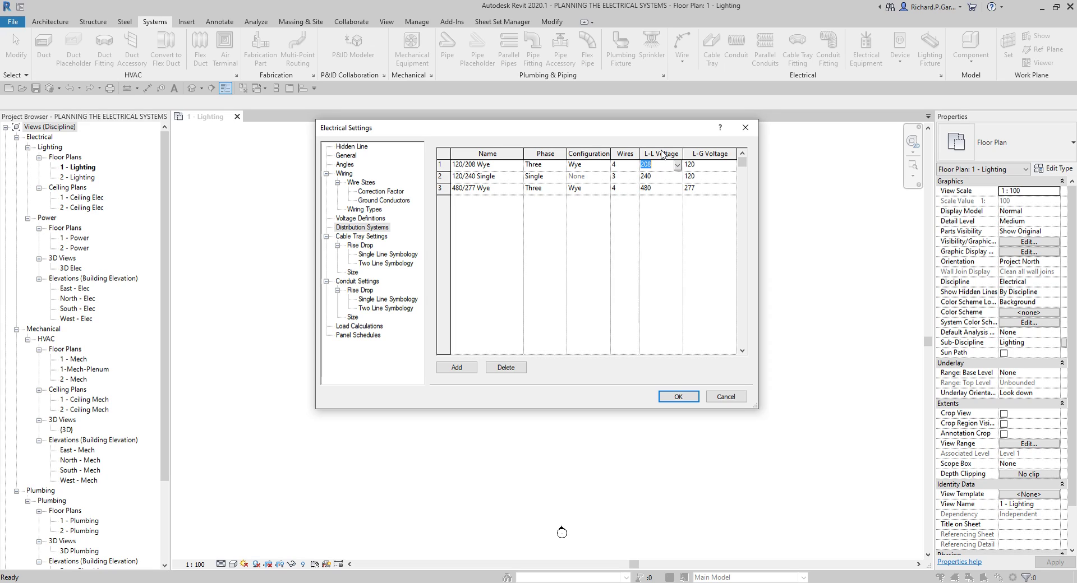
click(726, 168)
click(732, 167)
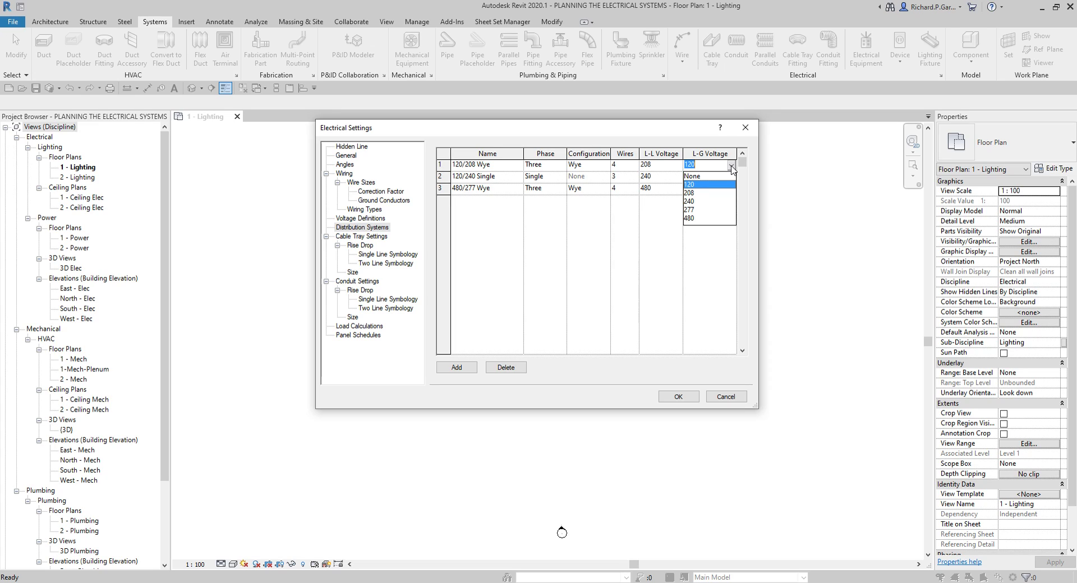
click(624, 254)
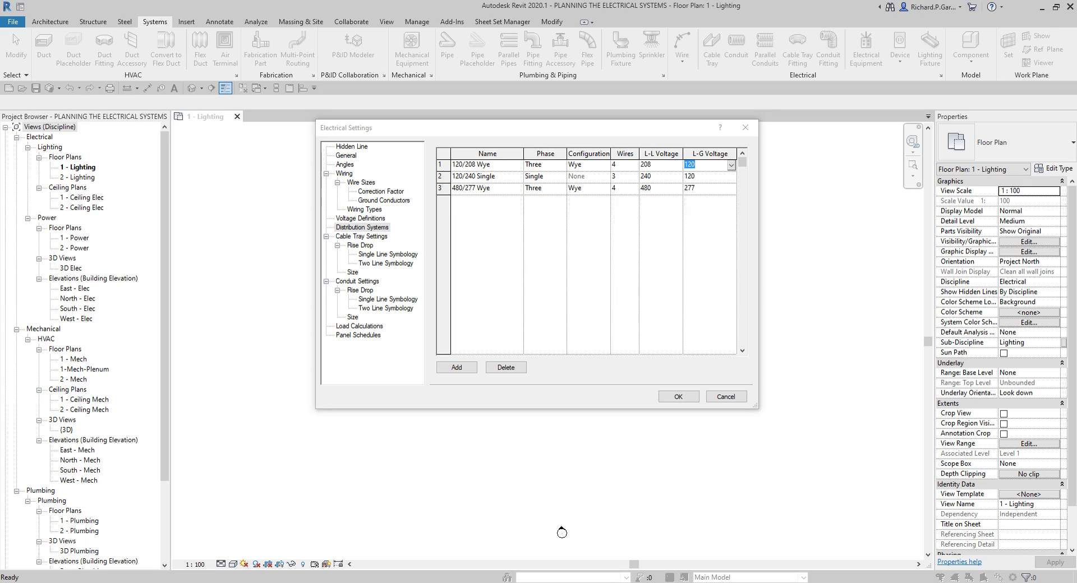
- Open the load classifications from the Load Calculations settings and select the Other classification to examine its demand factor
click(372, 326)
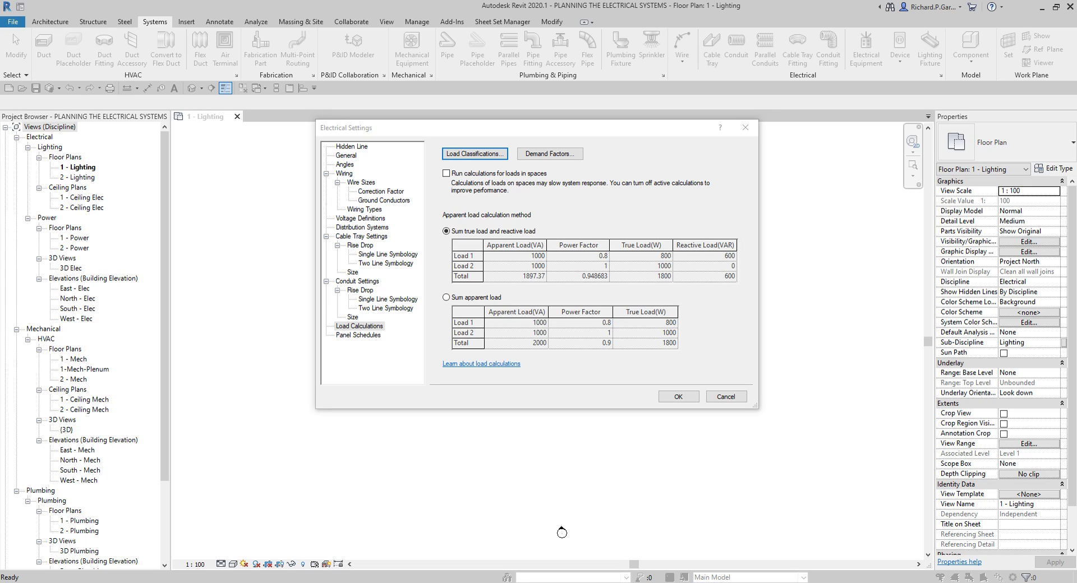
click(484, 153)
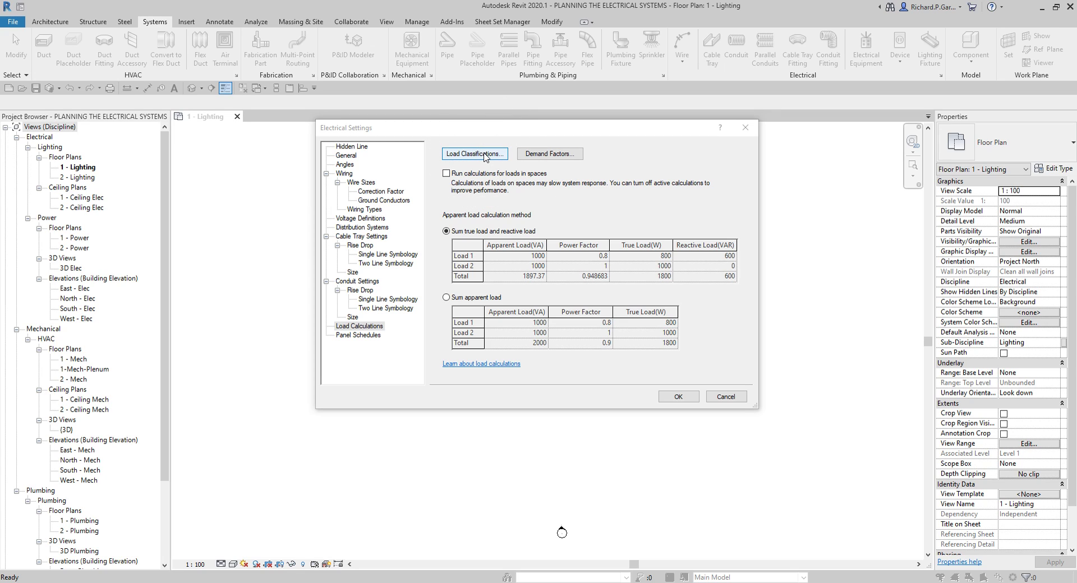
click(484, 154)
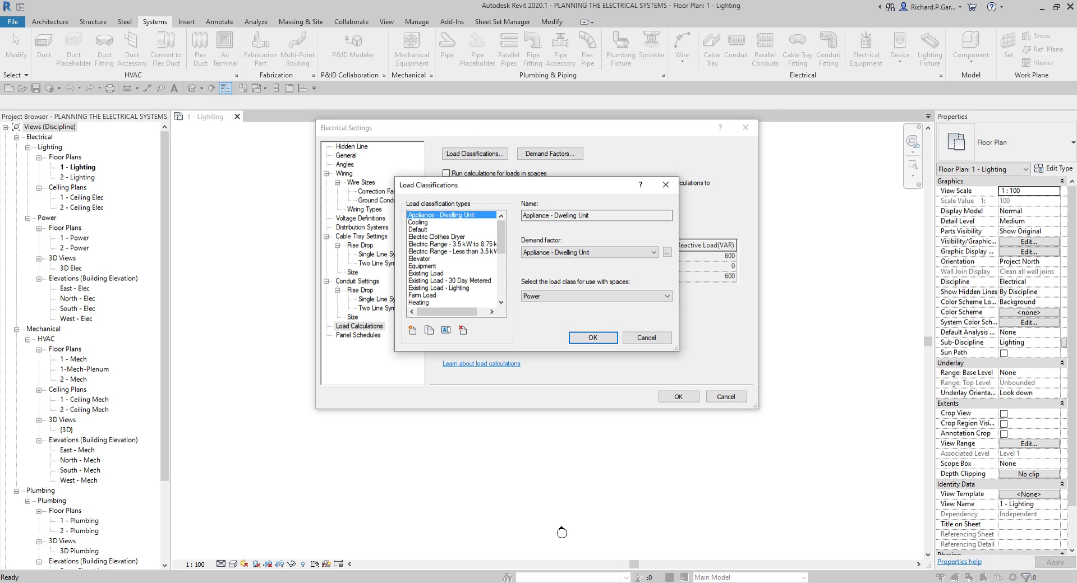
click(409, 282)
scroll(409, 285, down, 5)
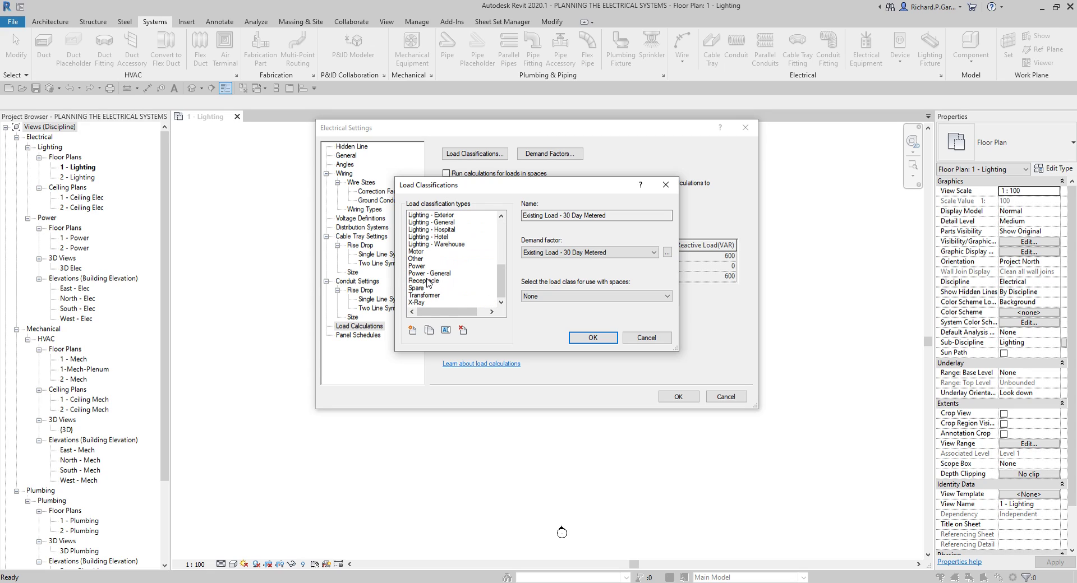
click(420, 253)
click(418, 259)
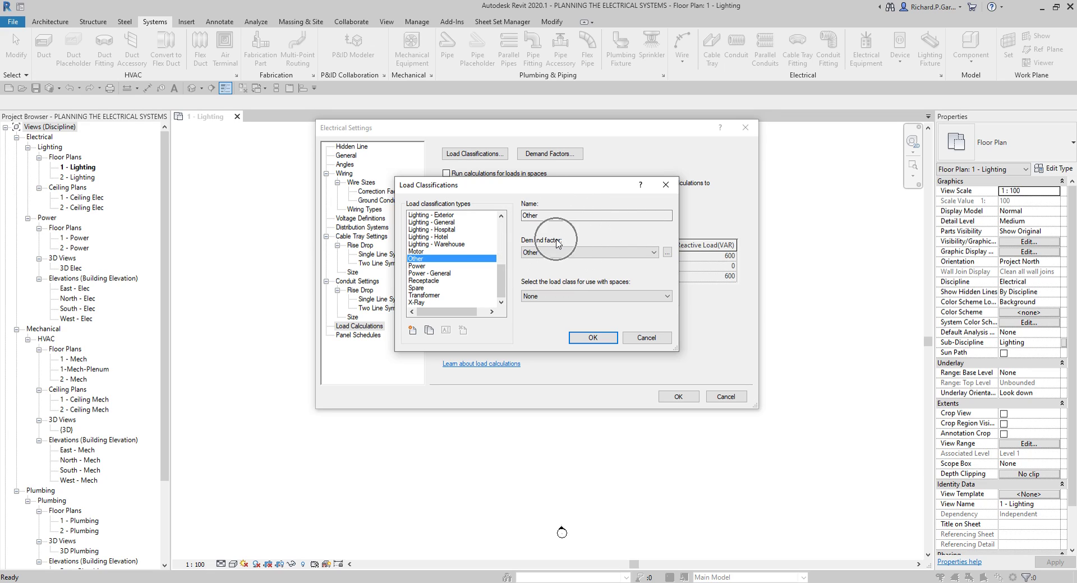
- Set the Other demand factor's calculation method to By load, calculated incrementally for each range
click(667, 253)
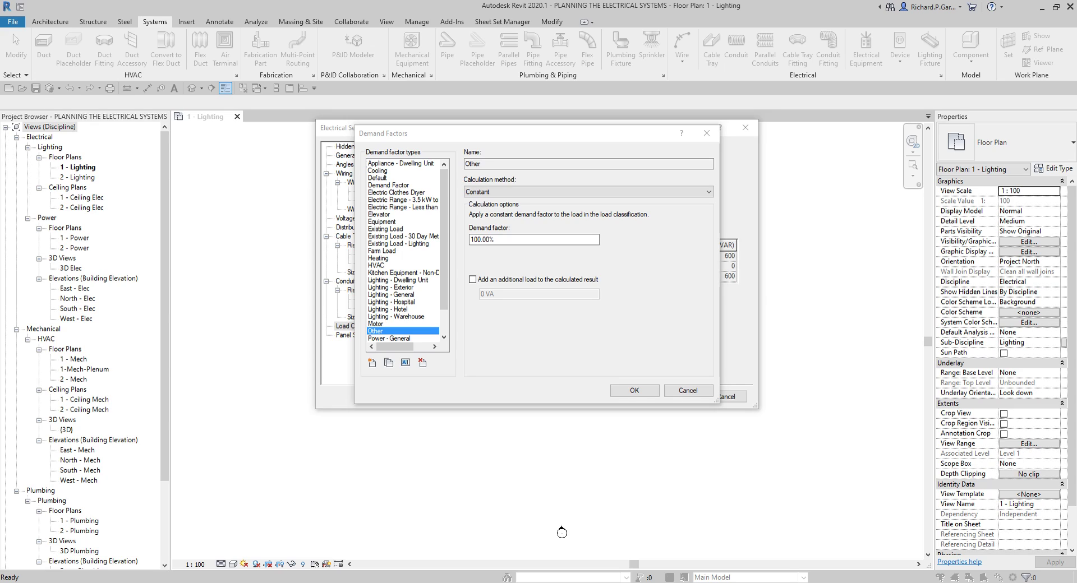
click(508, 191)
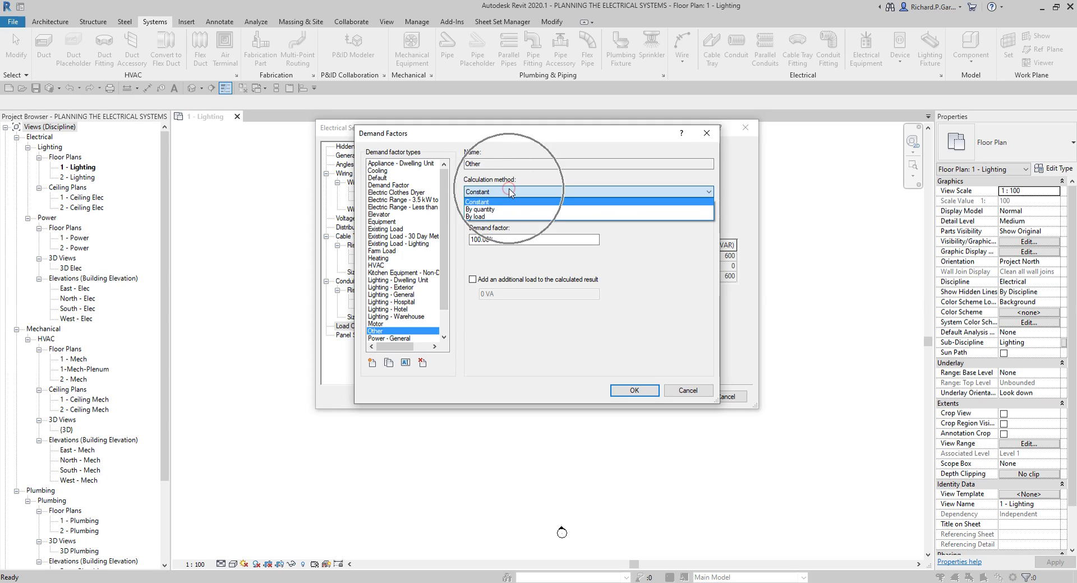
click(487, 217)
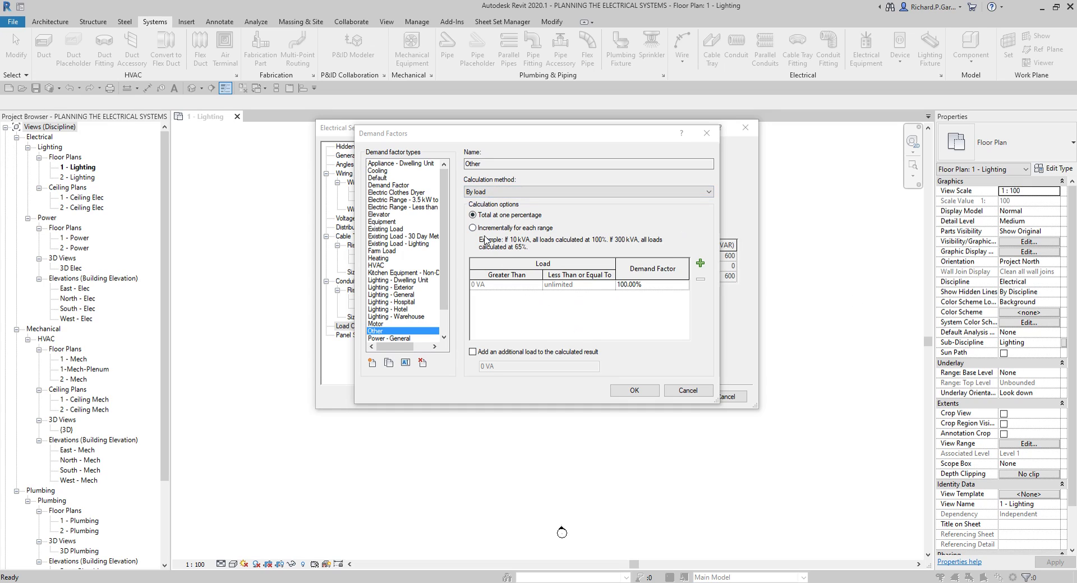
click(486, 214)
click(485, 217)
click(523, 216)
click(487, 231)
click(473, 228)
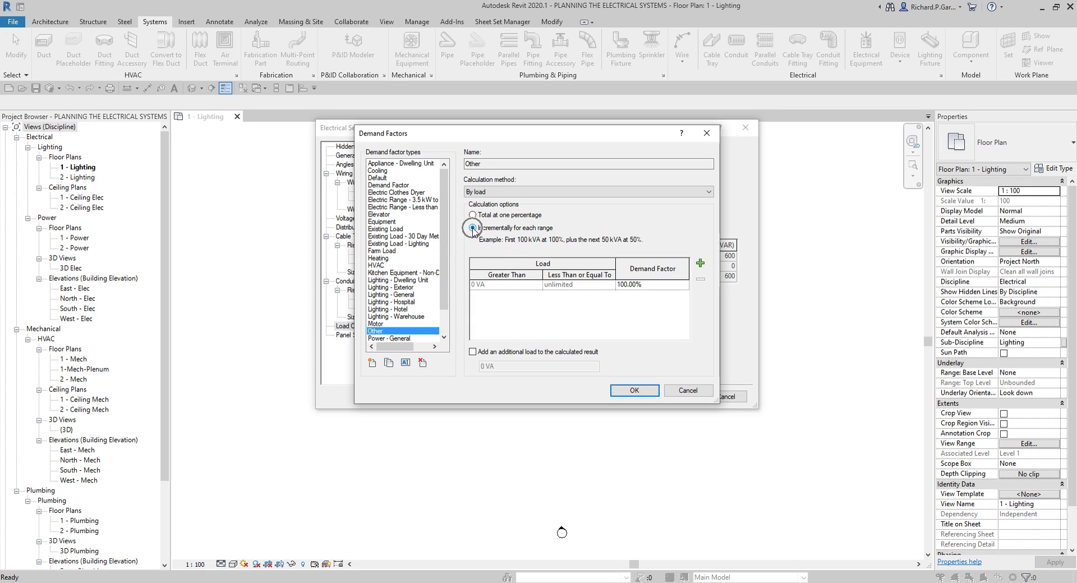
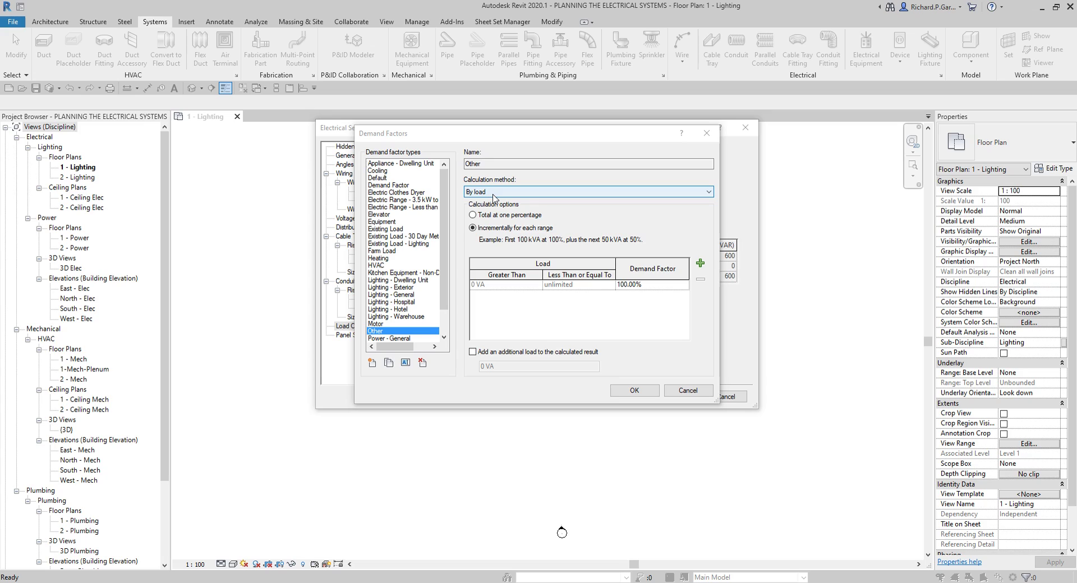
- Try the By quantity calculation method for the Other demand factor and return the method to By load
click(494, 194)
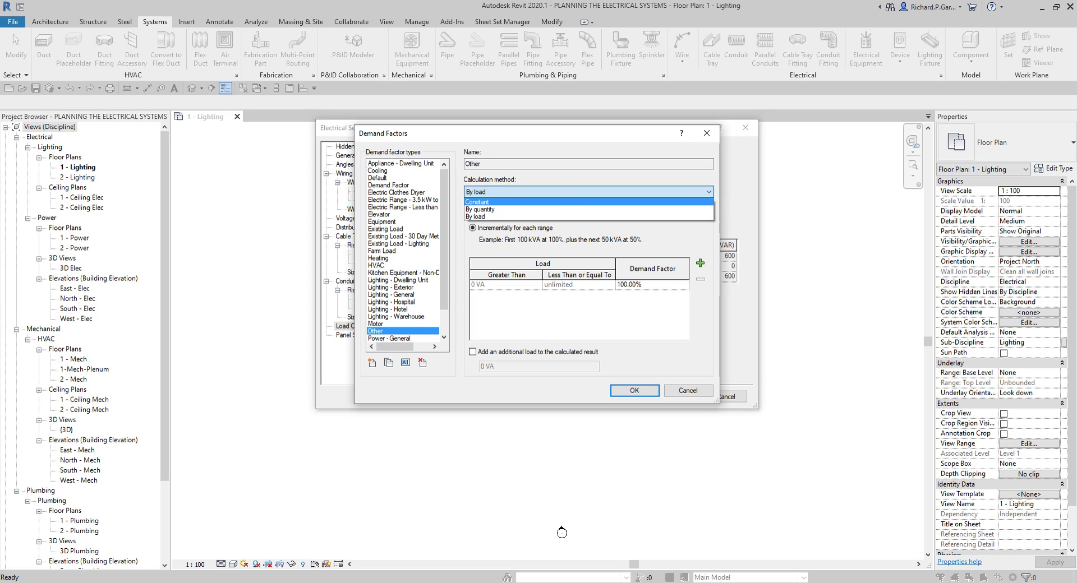
click(562, 532)
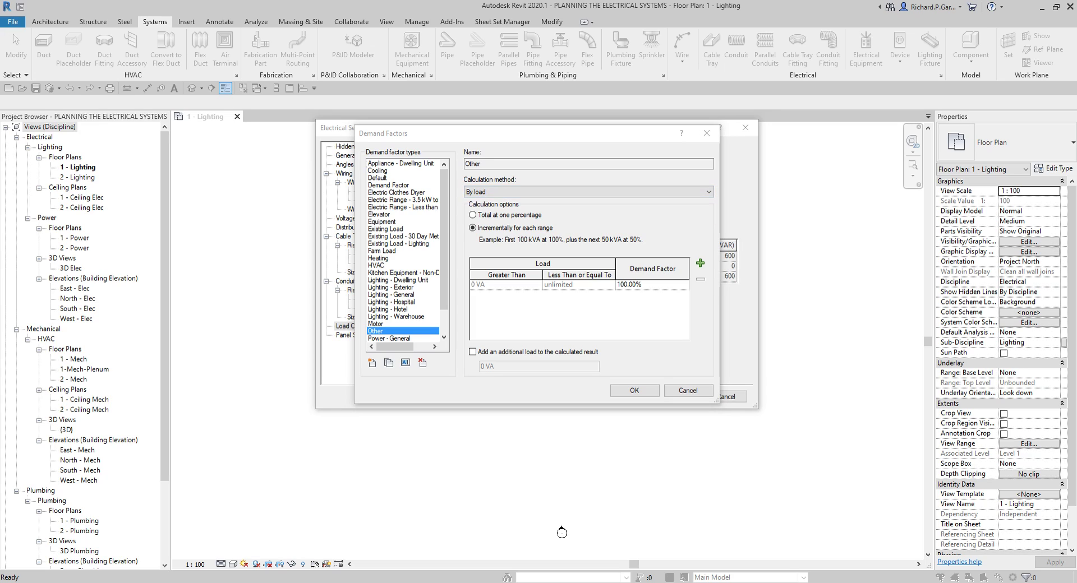
click(593, 189)
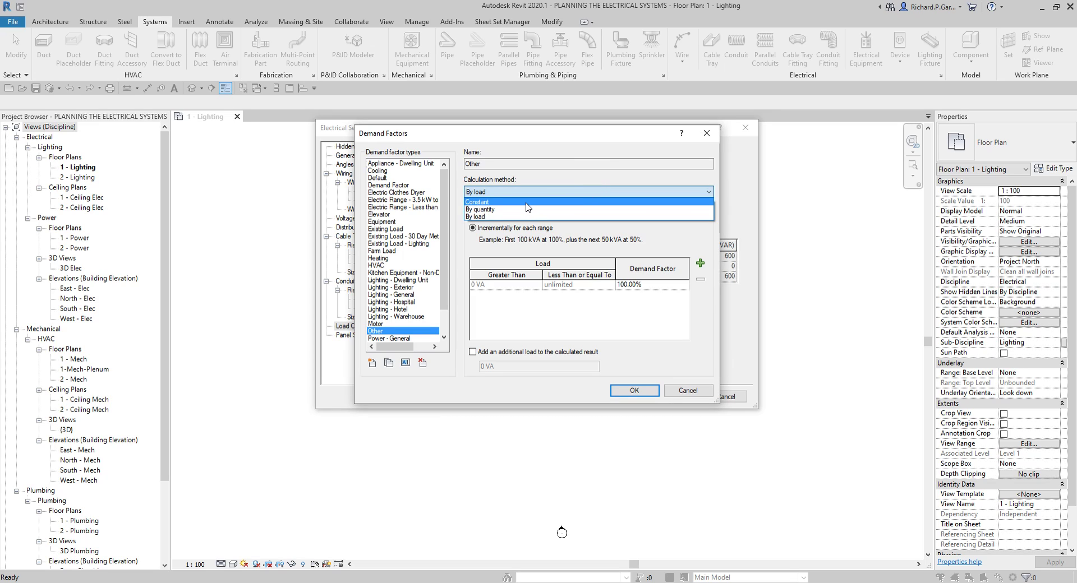
click(498, 212)
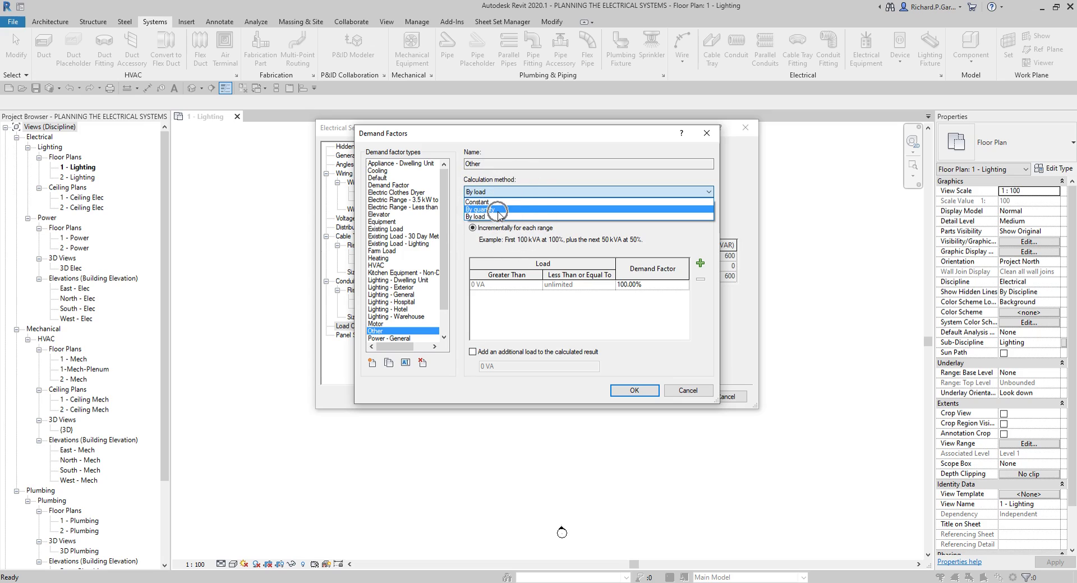
click(498, 211)
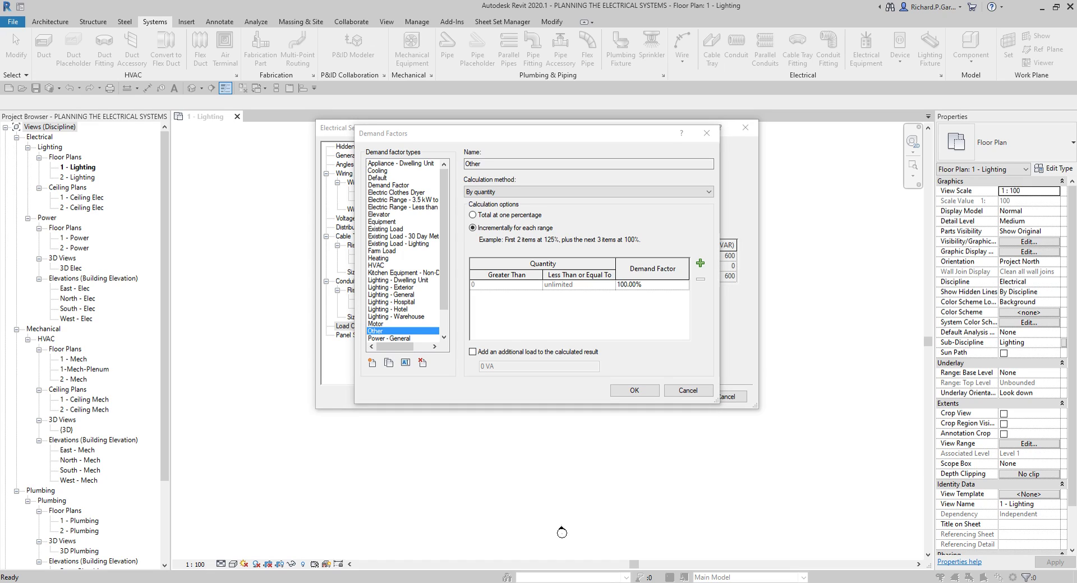
click(517, 191)
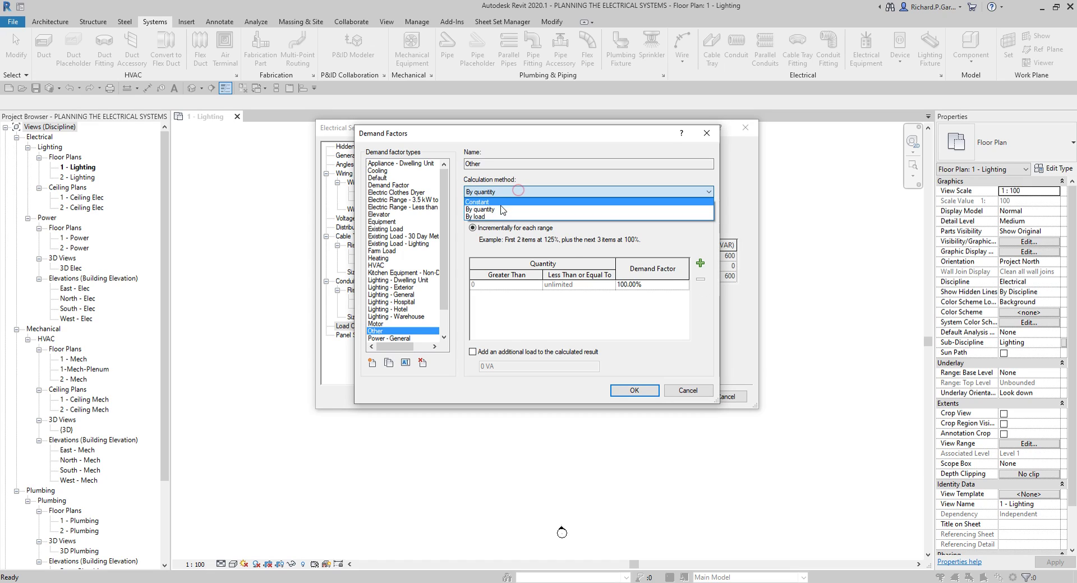
click(503, 216)
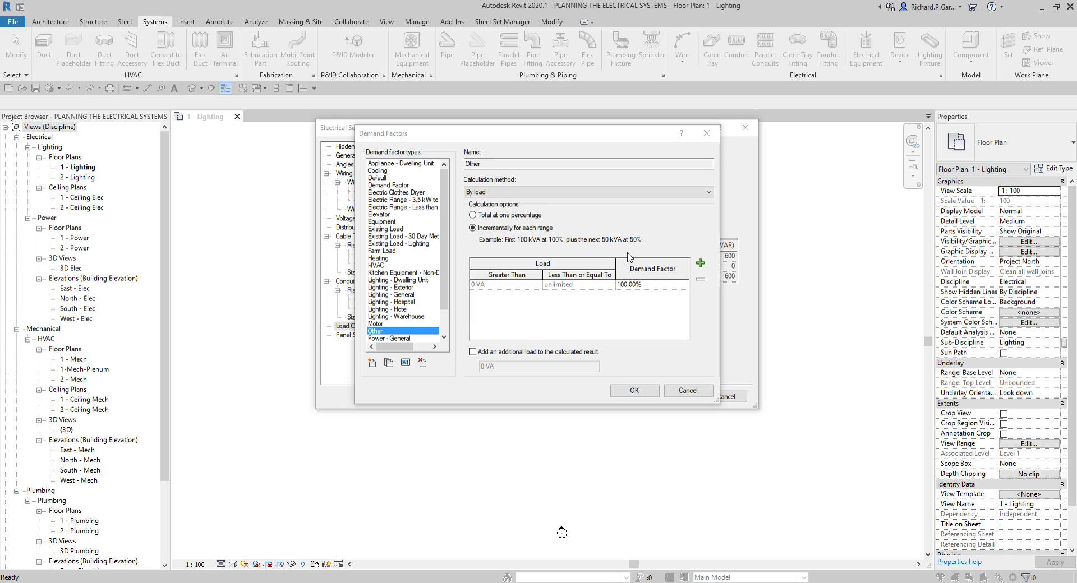
- Add two load ranges to the Other demand factor and set the first range's upper limit to 2000 VA
click(701, 264)
click(701, 263)
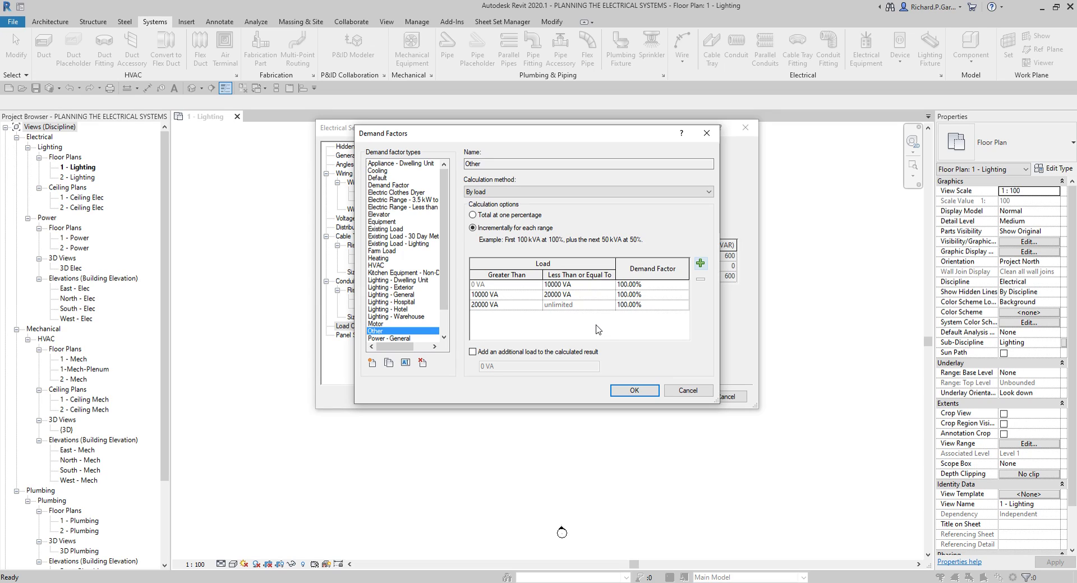
click(577, 284)
click(587, 284)
text(2000)
- Set the second load range's upper limit to 70000 VA and its demand factor to 50%
click(581, 295)
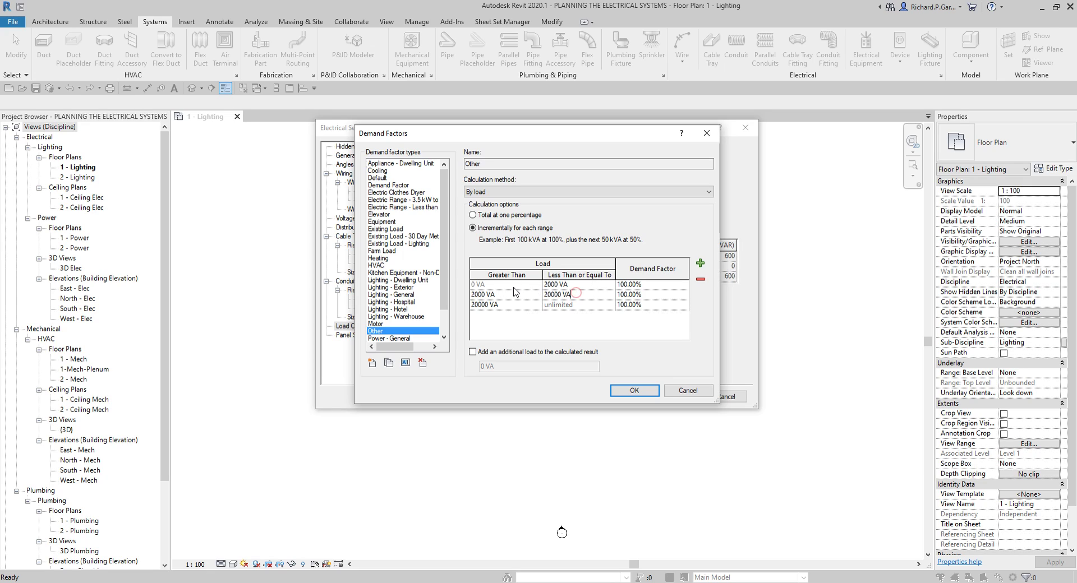
double_click(581, 295)
text(70000)
click(650, 298)
text(50)
- Set the demand factor of the unlimited load range to 30% and accept the demand factor changes
click(522, 305)
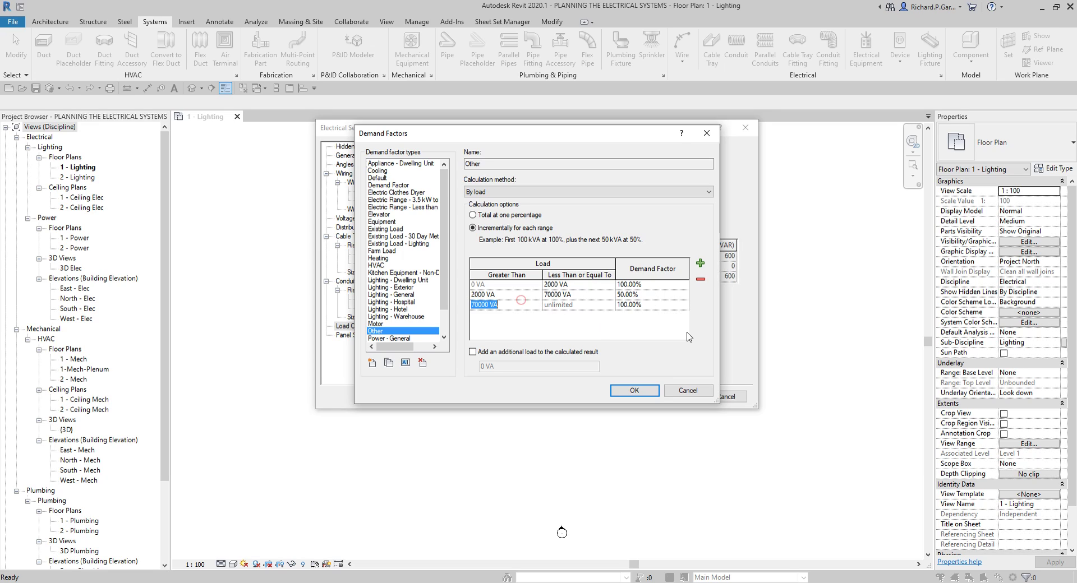
click(651, 306)
text(30)
click(660, 339)
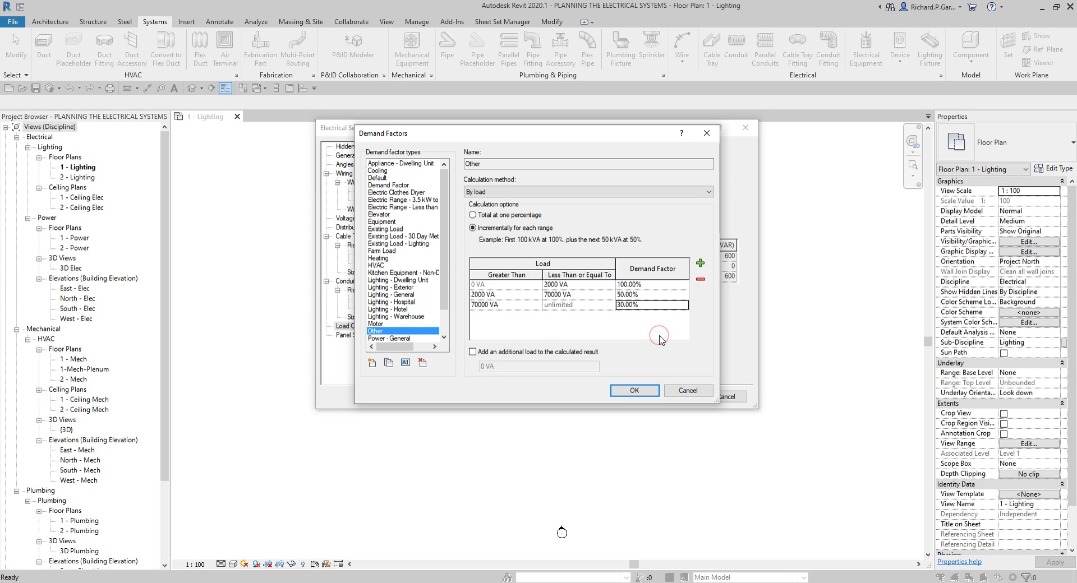
click(645, 396)
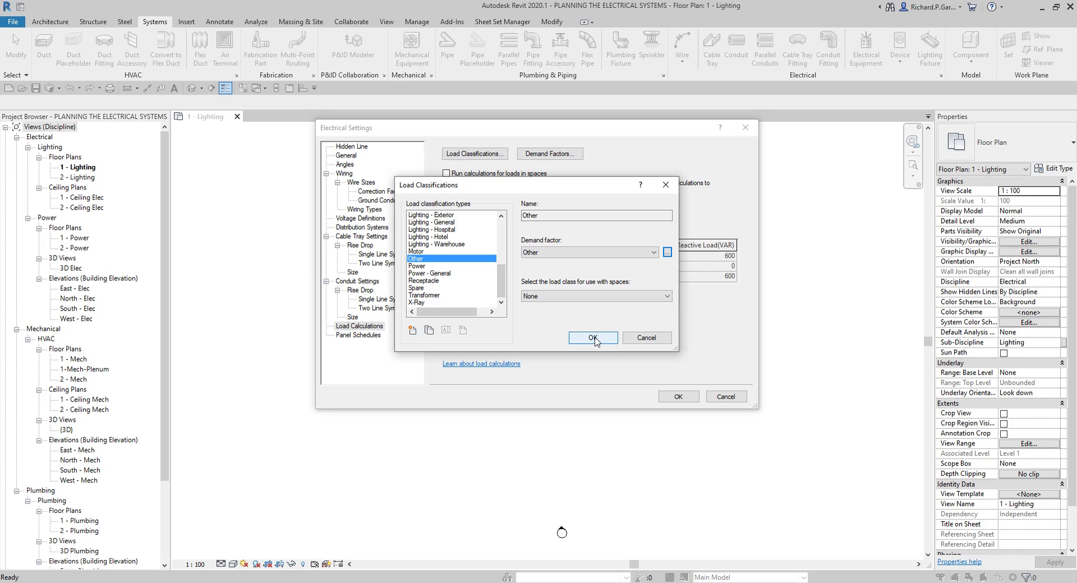
- Accept the load classifications and save the electrical settings
click(594, 338)
click(590, 338)
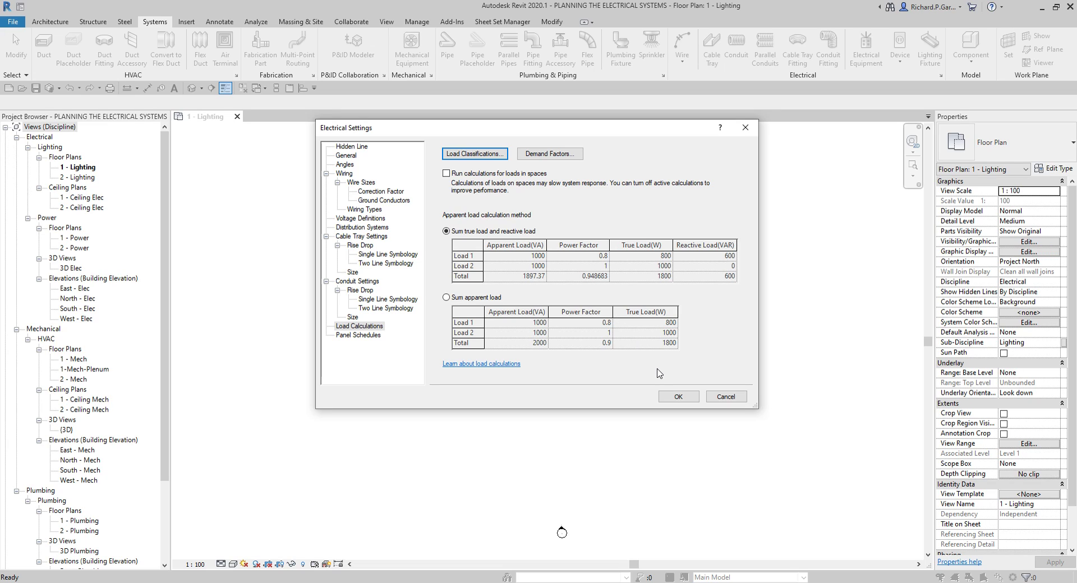
click(353, 130)
click(679, 397)
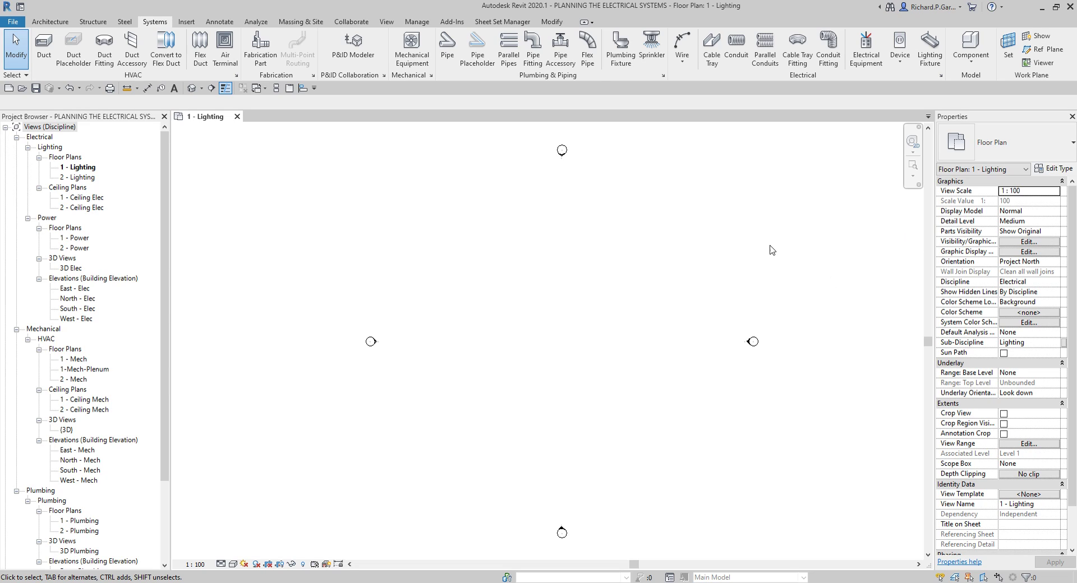
- Start loading a family and browse the US Metric library to the Terminals folder under Electrical, MEP, Electric Power
click(185, 26)
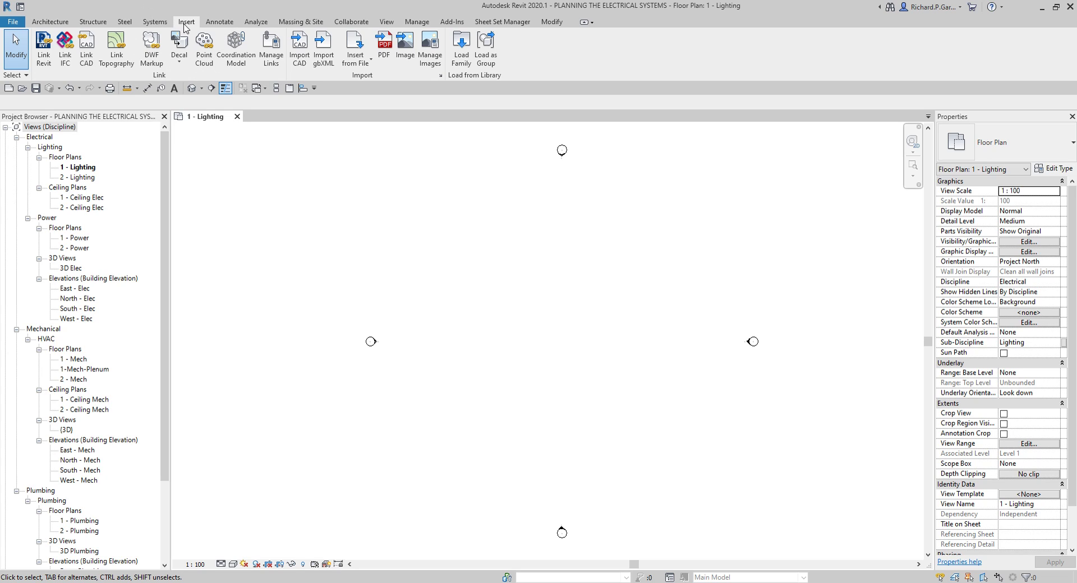
click(460, 55)
click(461, 55)
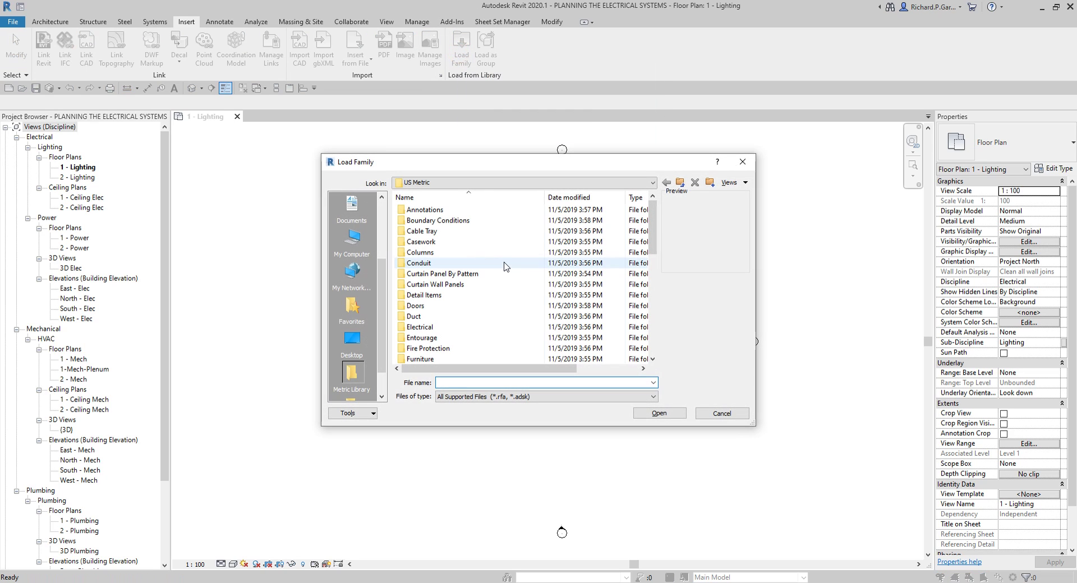
click(447, 316)
scroll(457, 306, down, 4)
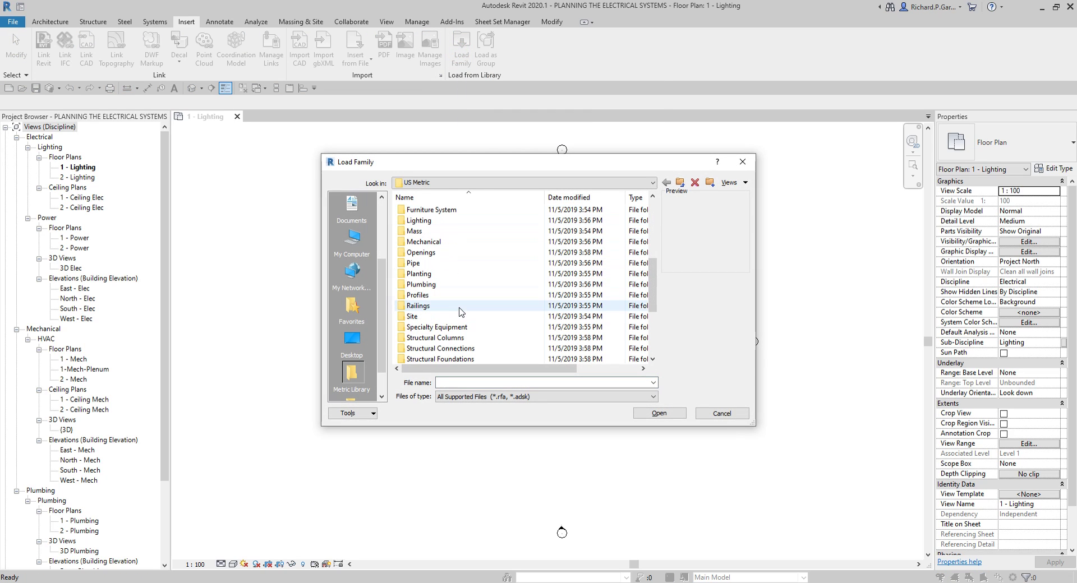
scroll(457, 302, up, 4)
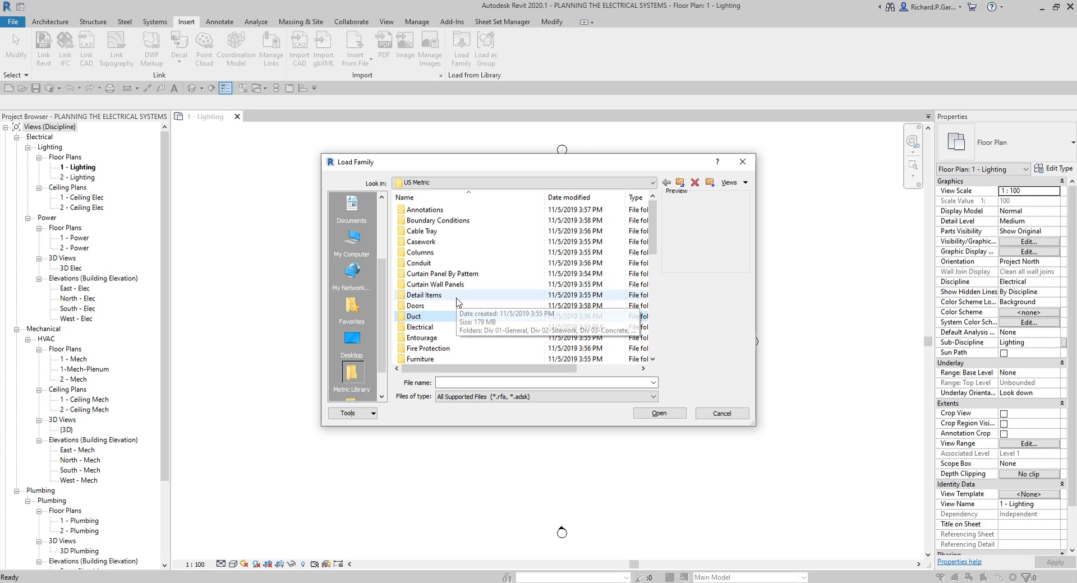
scroll(457, 302, down, 5)
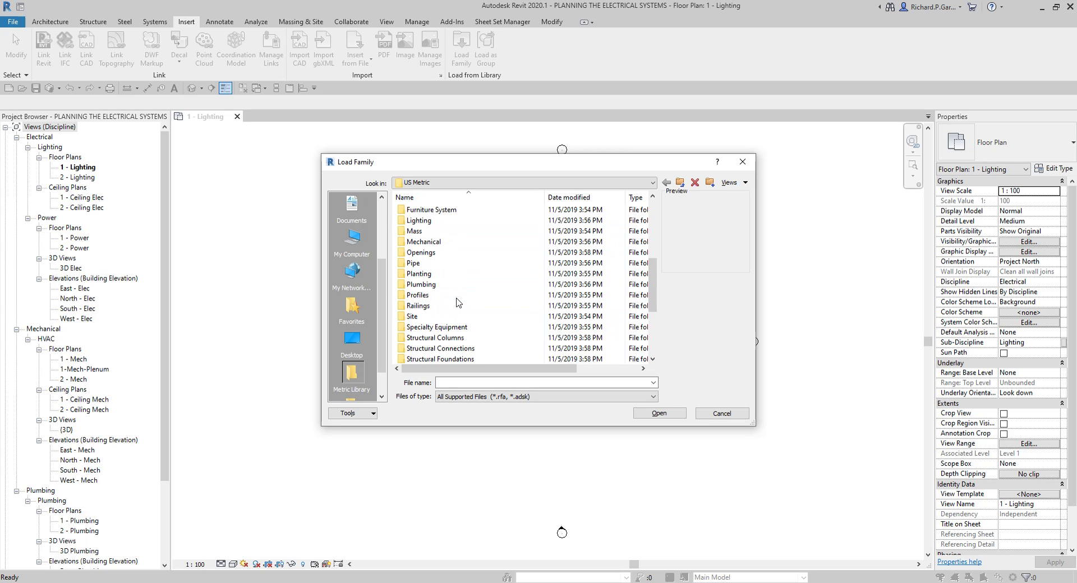
scroll(457, 303, up, 5)
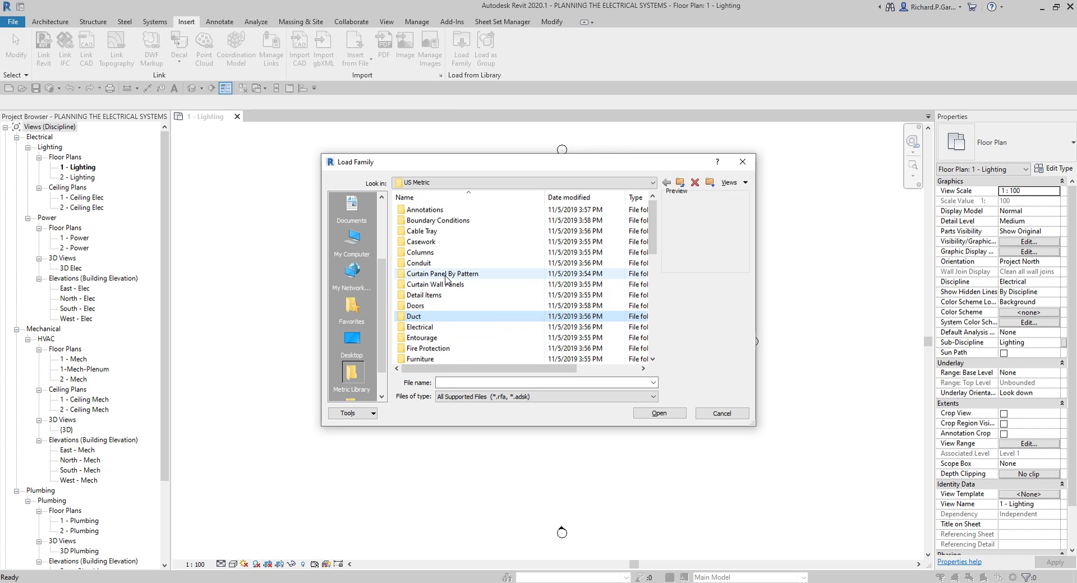
click(435, 327)
double_click(436, 327)
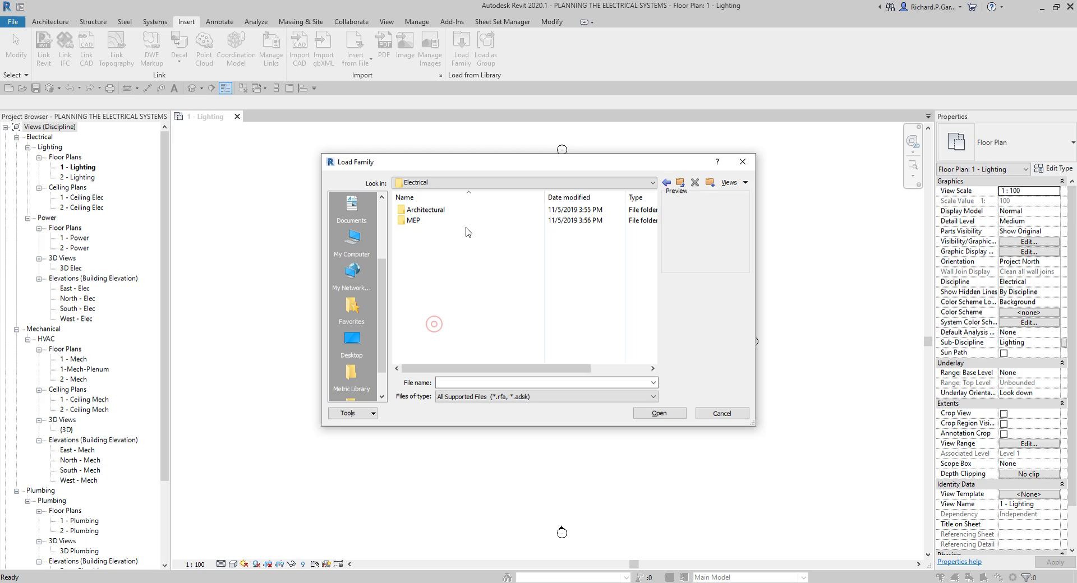
double_click(432, 222)
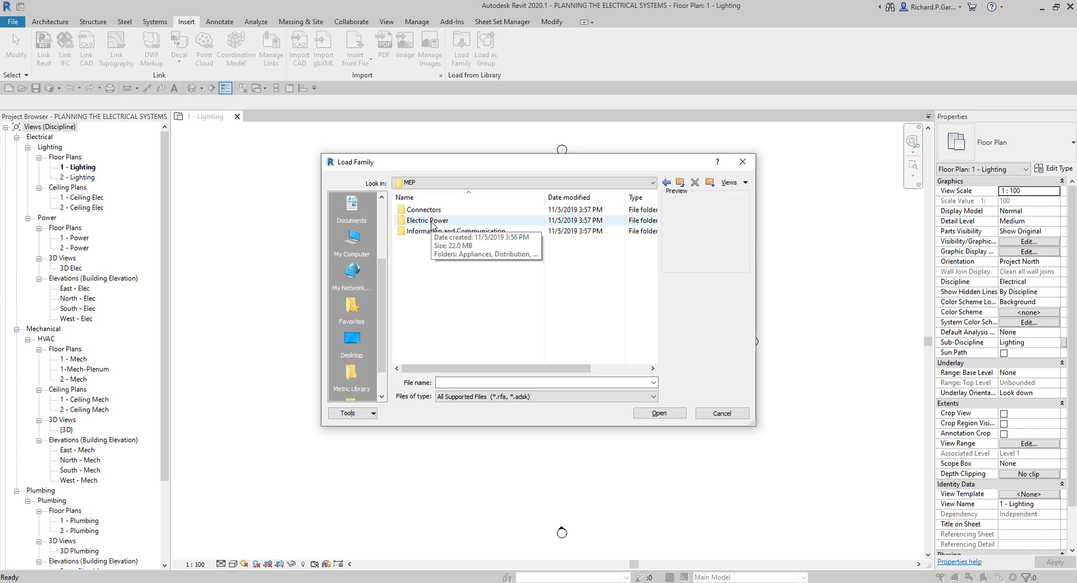
double_click(442, 221)
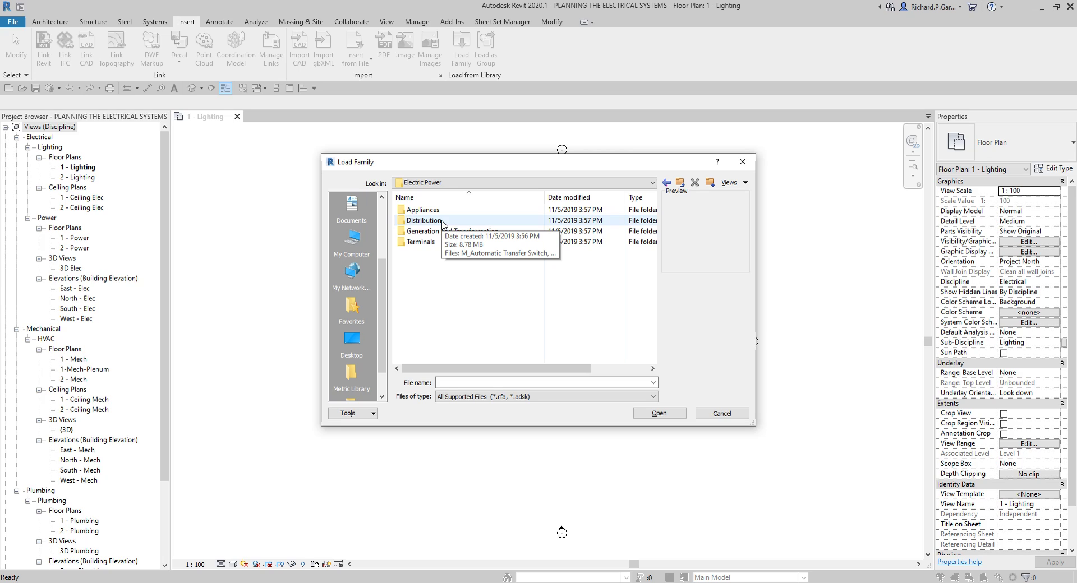
double_click(422, 242)
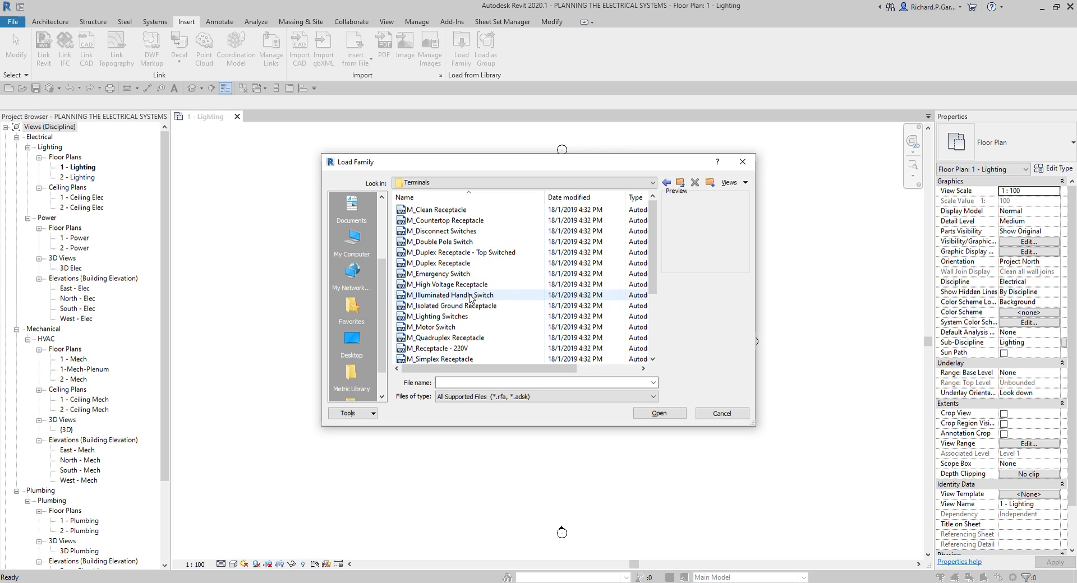
- Select the M_Lighting Switches and M_Duplex Receptacle families and load them into the project
click(455, 306)
scroll(484, 293, down, 1)
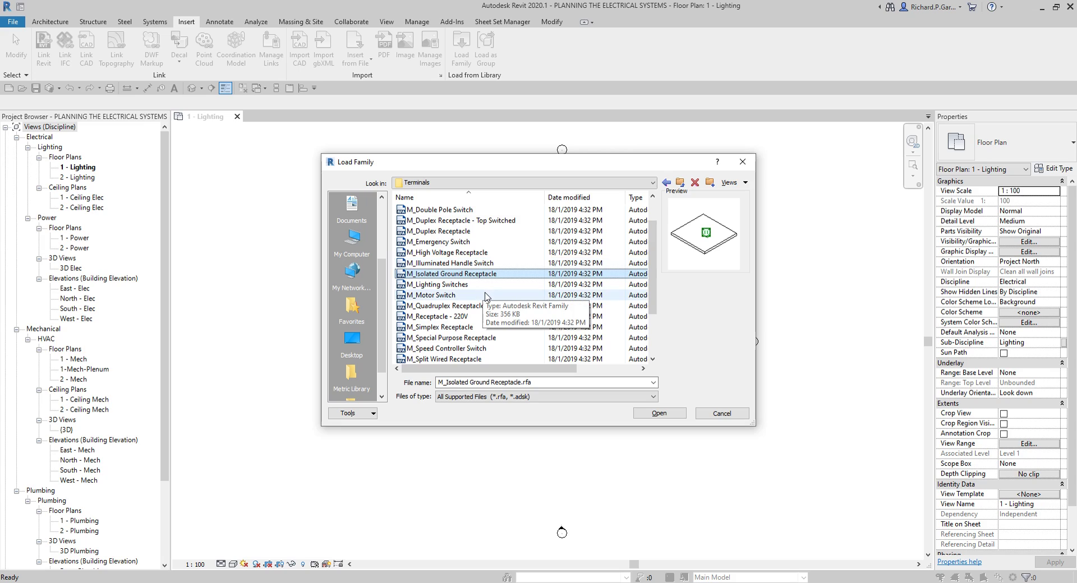
click(459, 285)
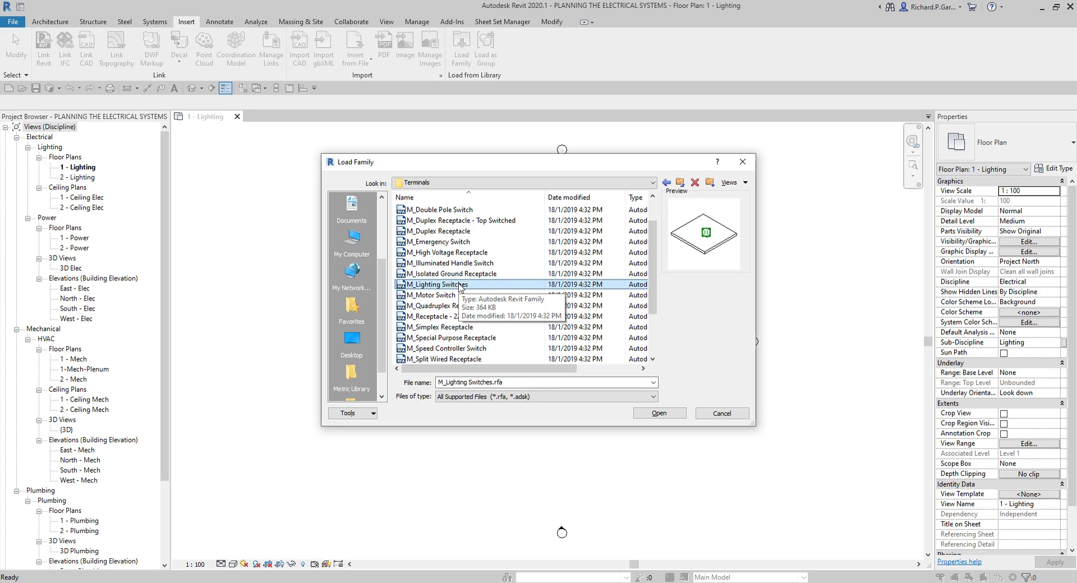
scroll(459, 284, down, 1)
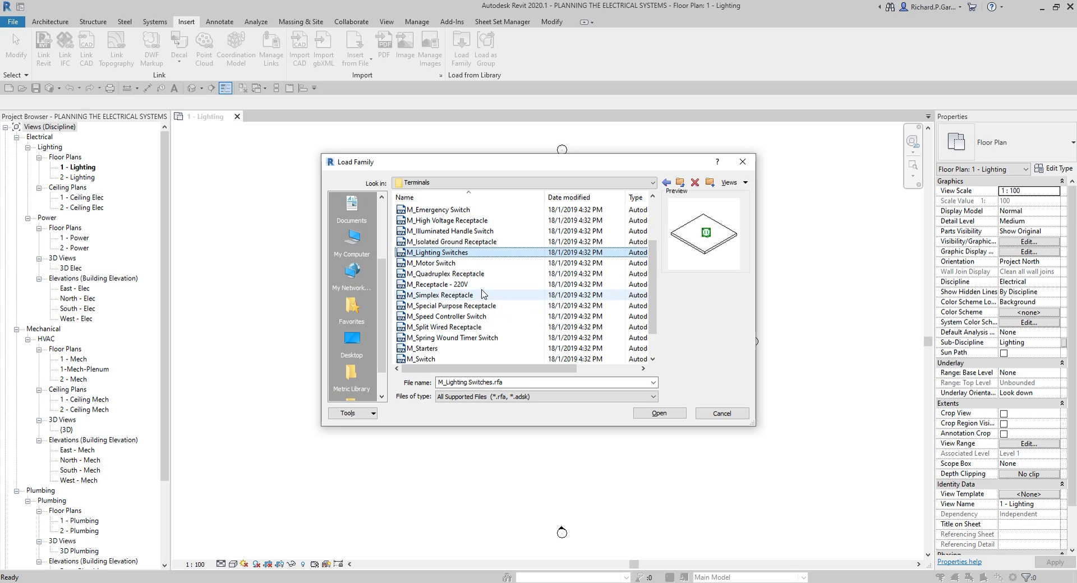
scroll(488, 292, up, 2)
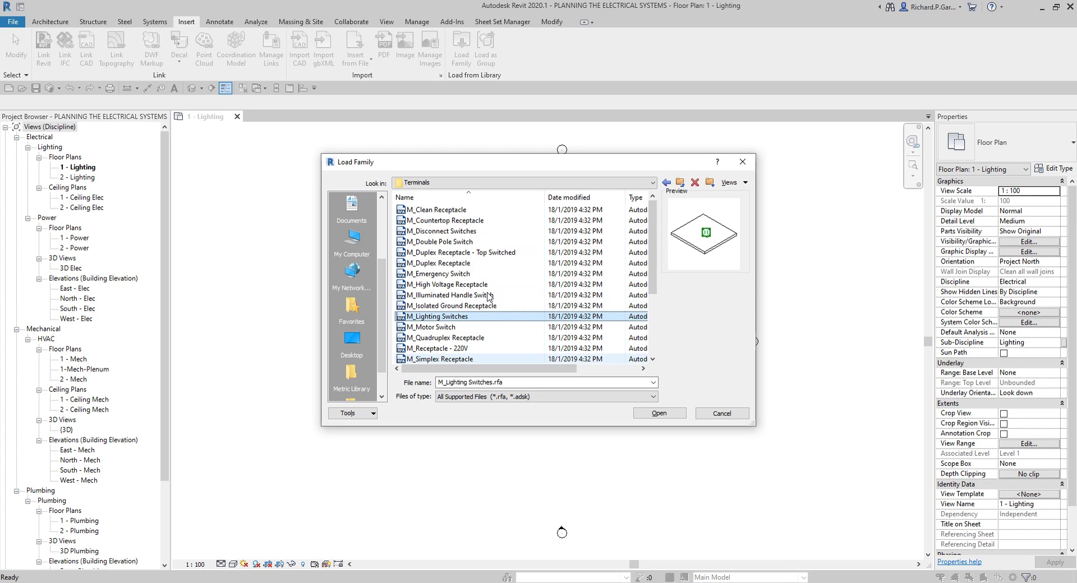
click(452, 265)
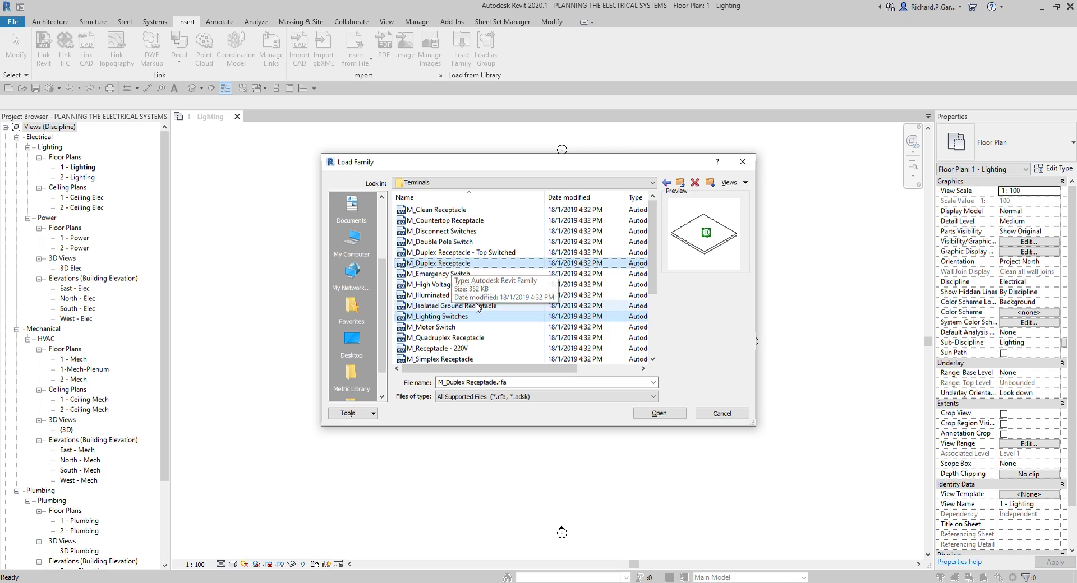
click(665, 414)
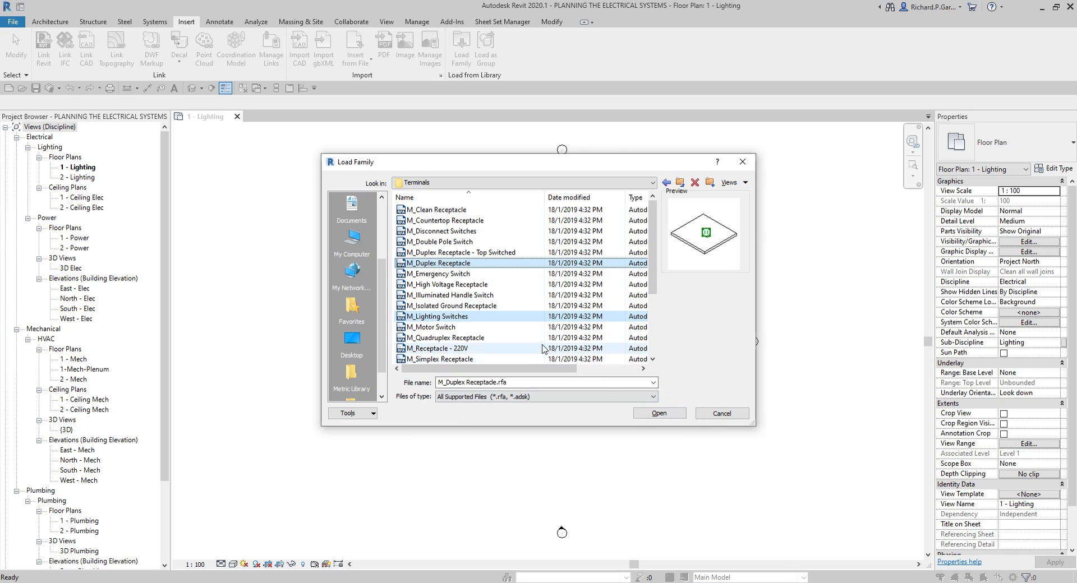
- Load the M_Lighting Switches and M_Duplex Receptacle families again, overwriting the existing versions and their parameter values
click(461, 316)
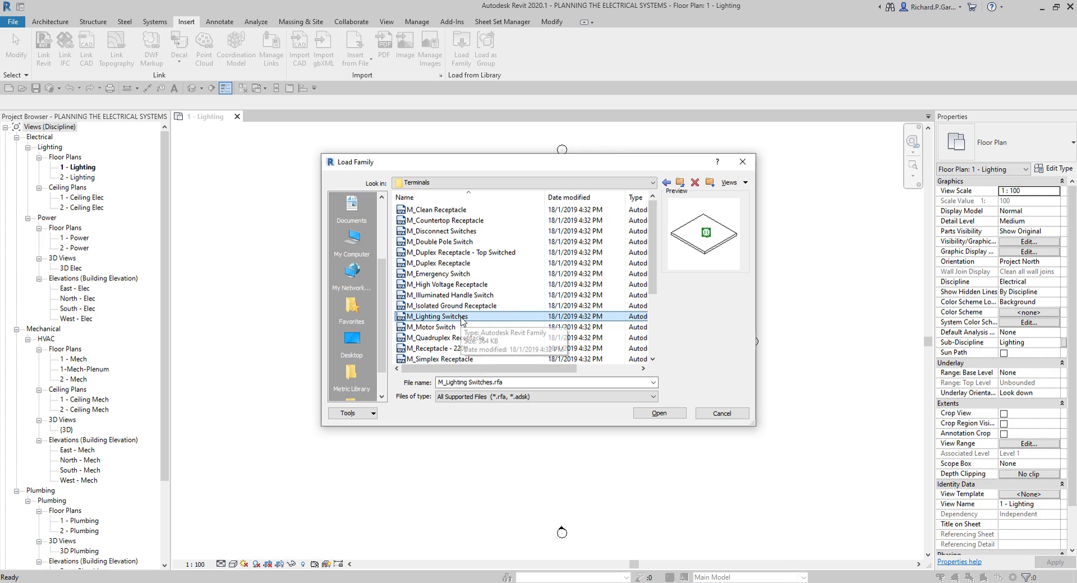
click(452, 263)
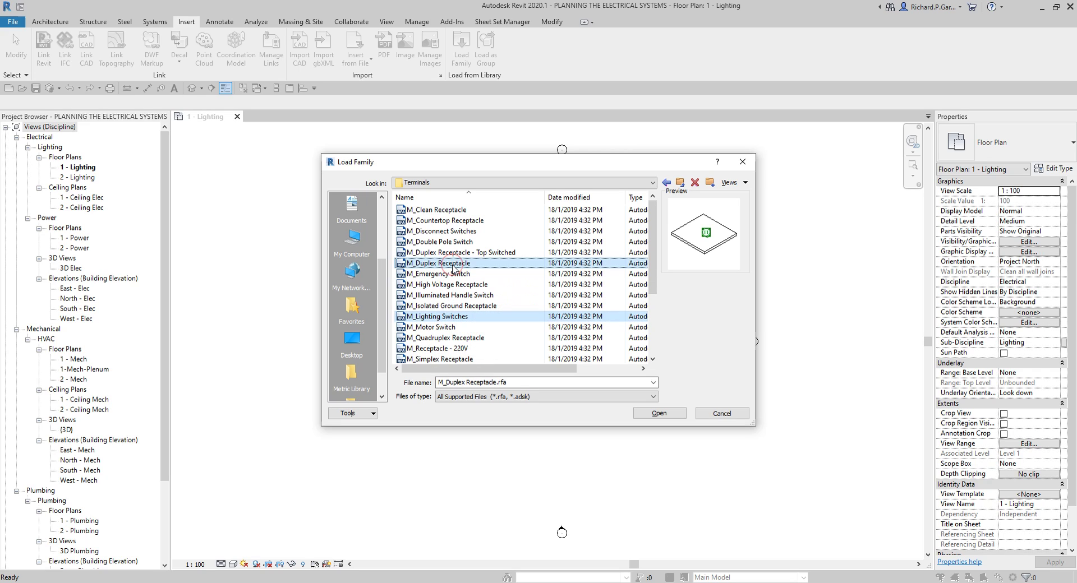
click(661, 415)
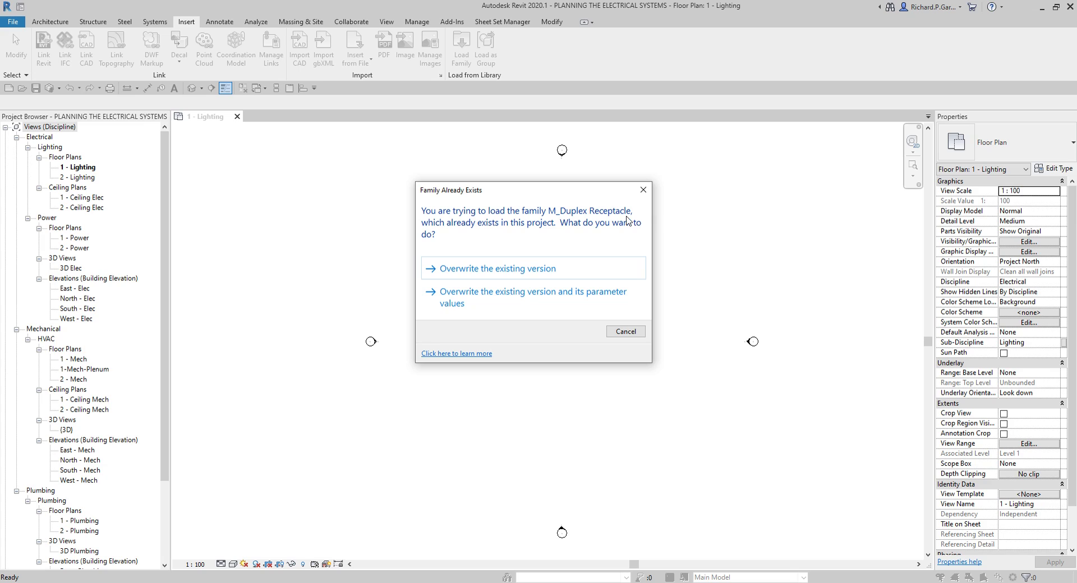
click(543, 304)
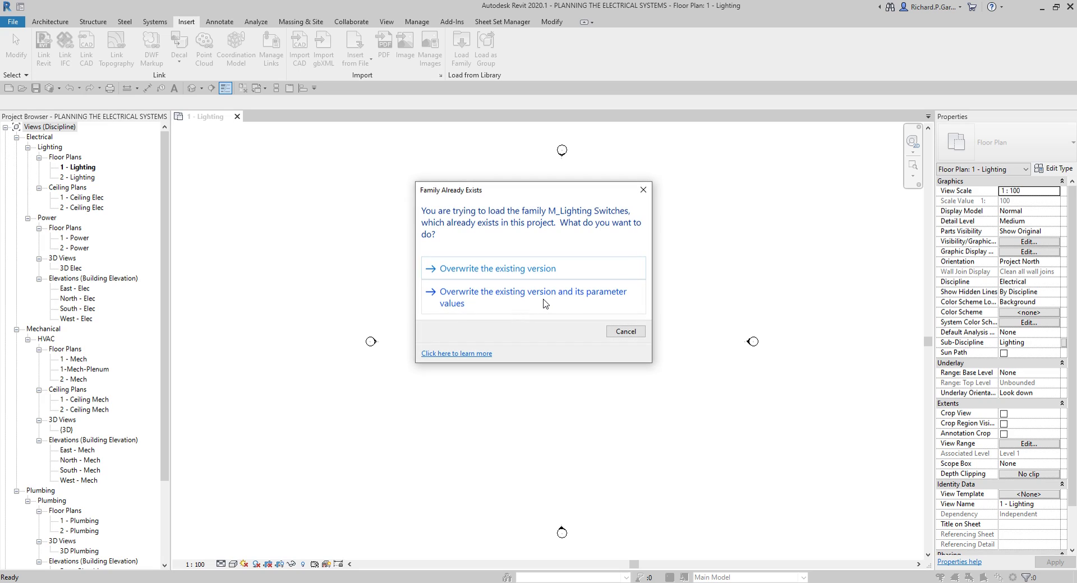
click(544, 303)
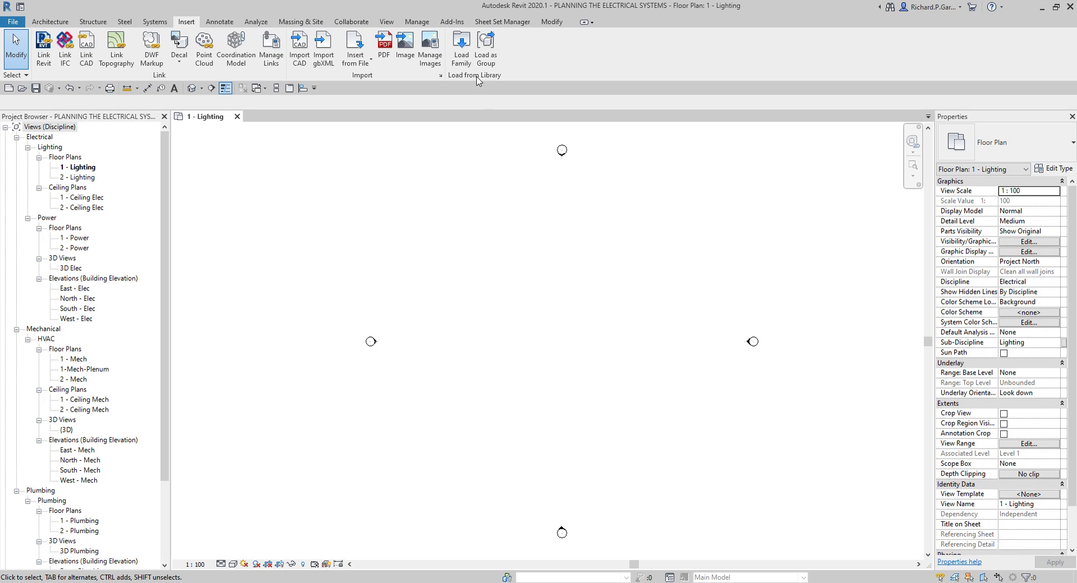
- Load the M_Dry Type Transformer - 480-208Y120 - NEMA Type 3R family from the Generation and Transformation folder under Electric Power
click(463, 45)
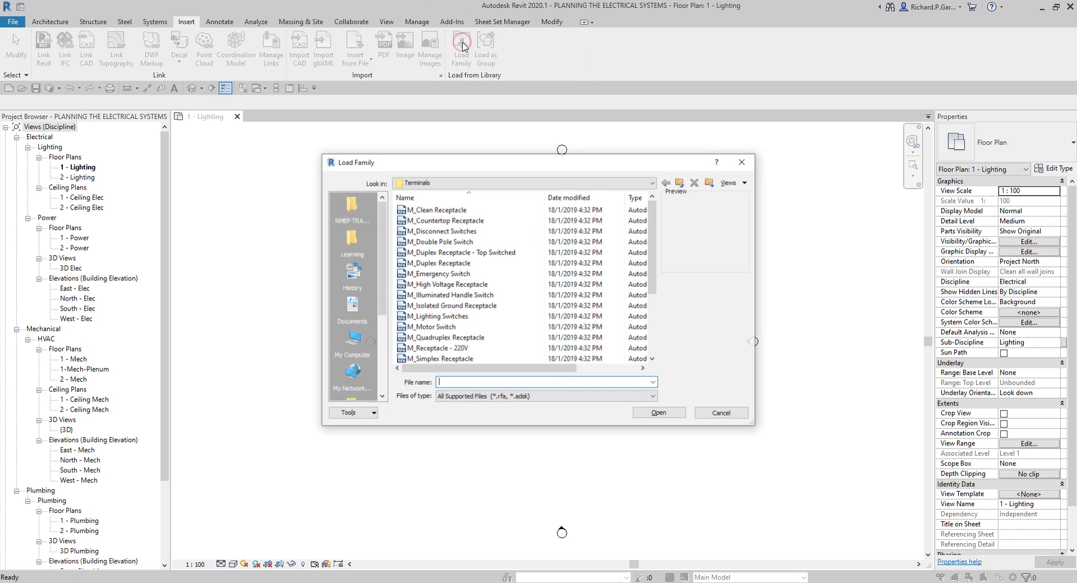
drag(523, 167, 516, 146)
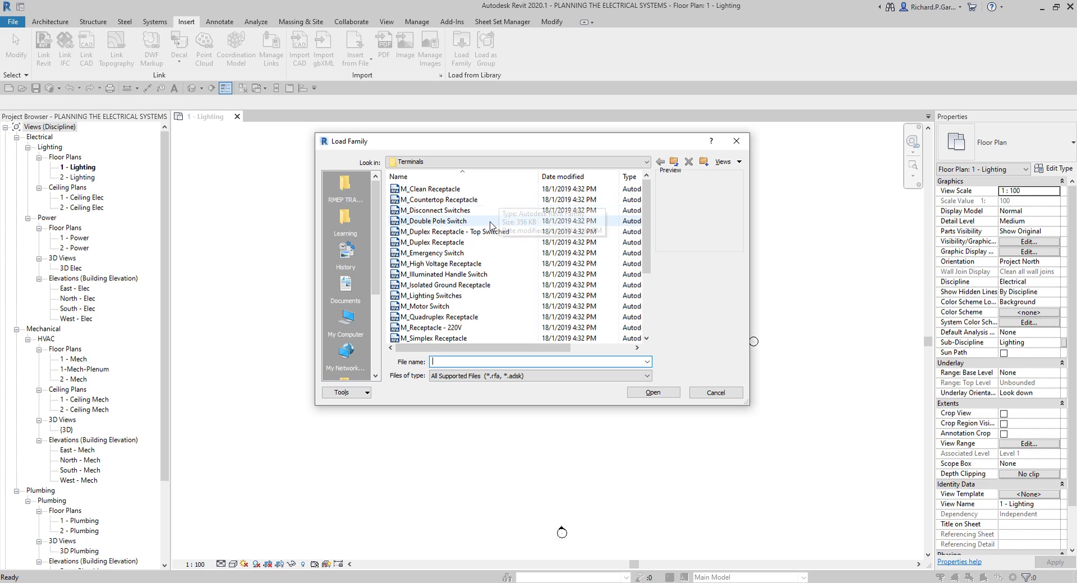
click(674, 163)
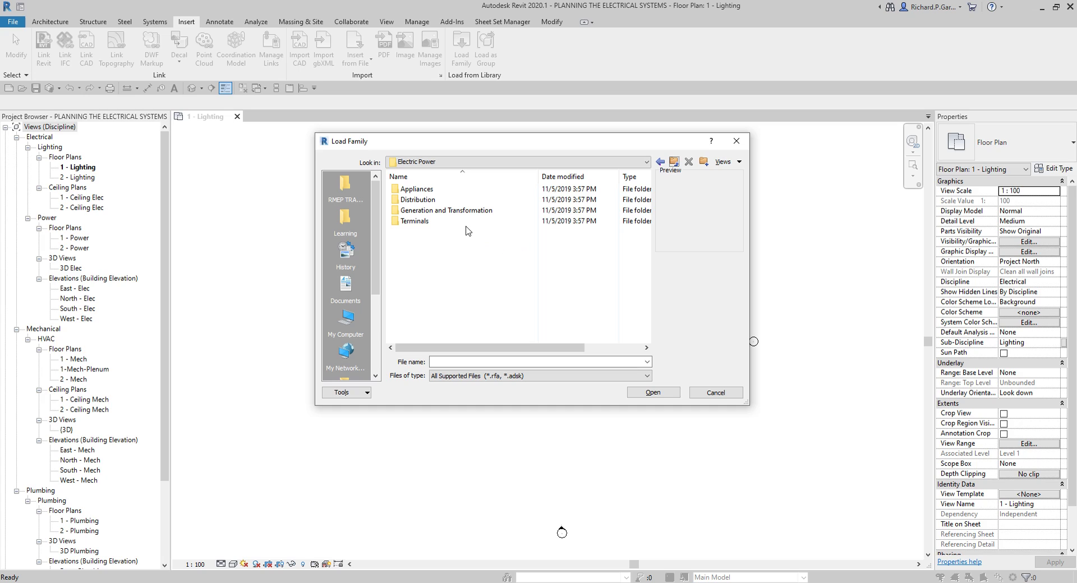
click(455, 210)
double_click(454, 210)
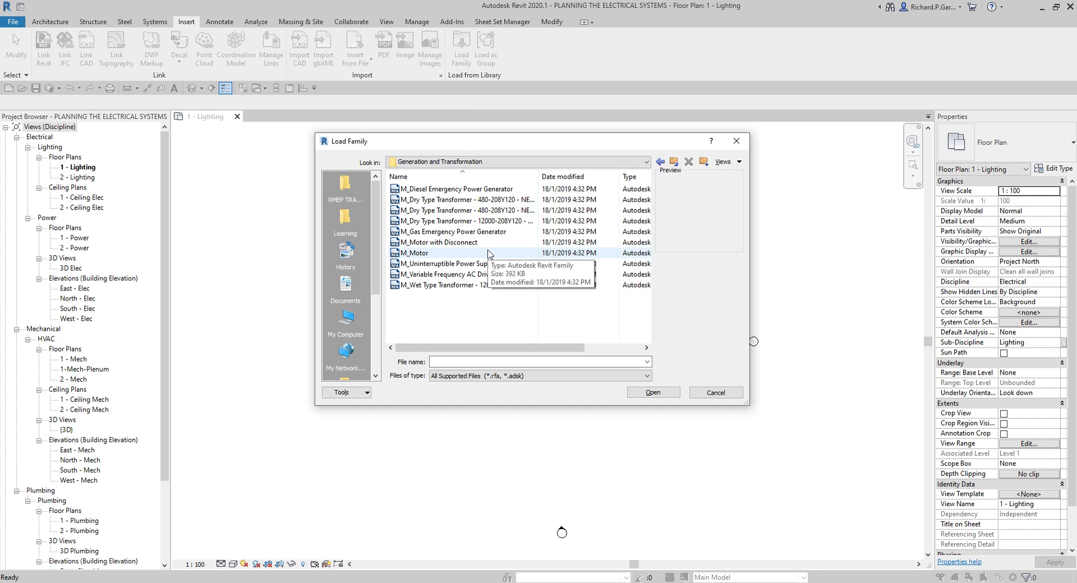
click(436, 210)
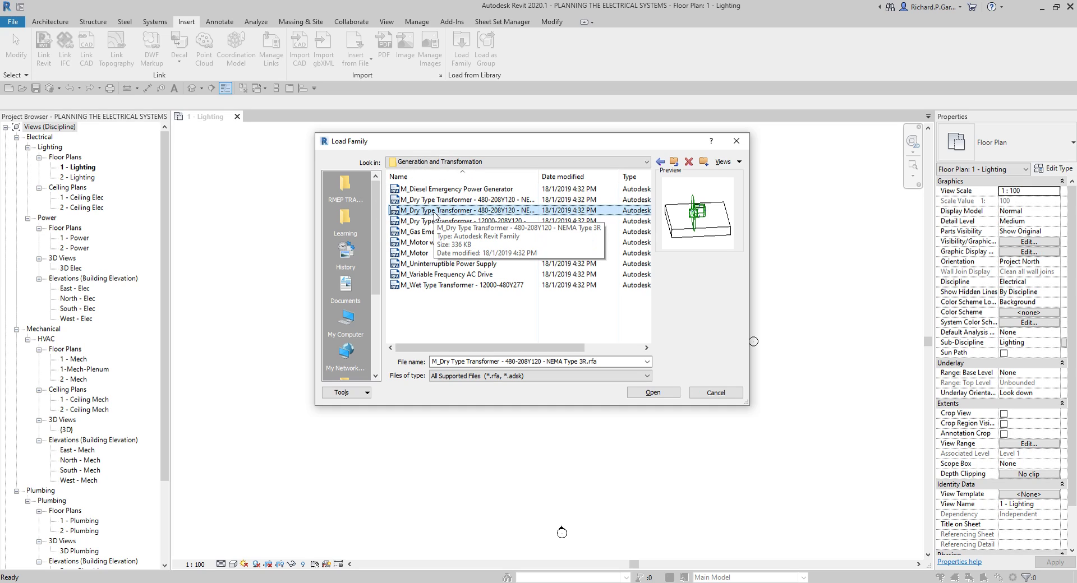
click(654, 393)
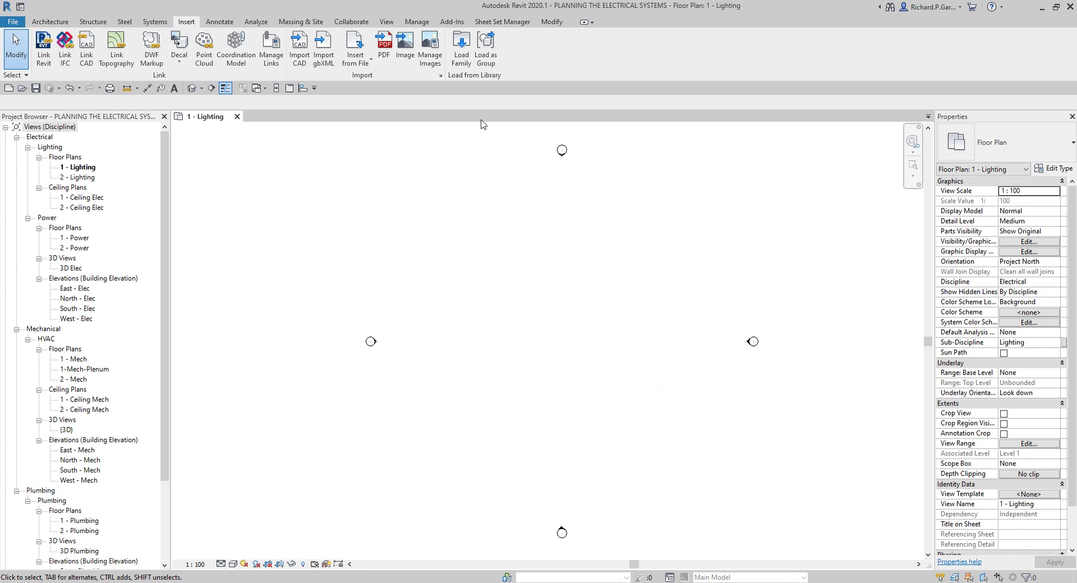
- Start loading another family and browse the US Metric library to the Internal folder under Lighting, MEP
click(470, 47)
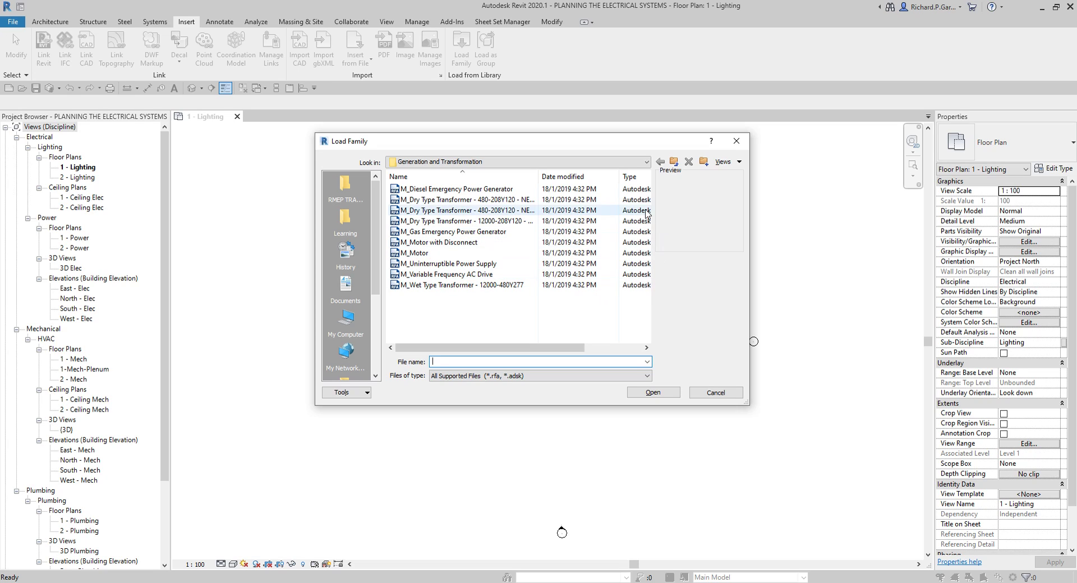
click(673, 162)
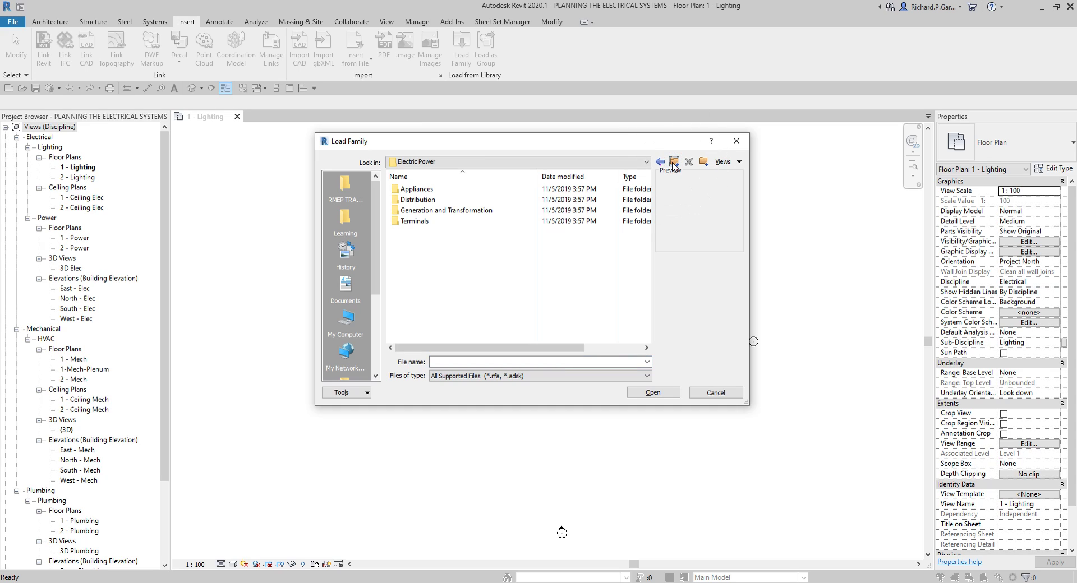
click(674, 162)
click(673, 162)
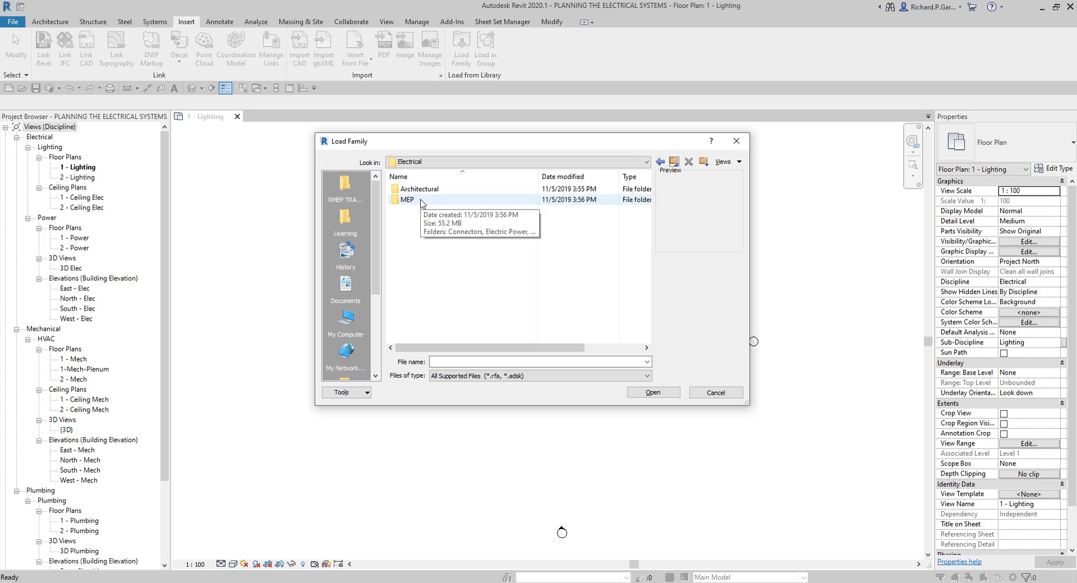
click(673, 162)
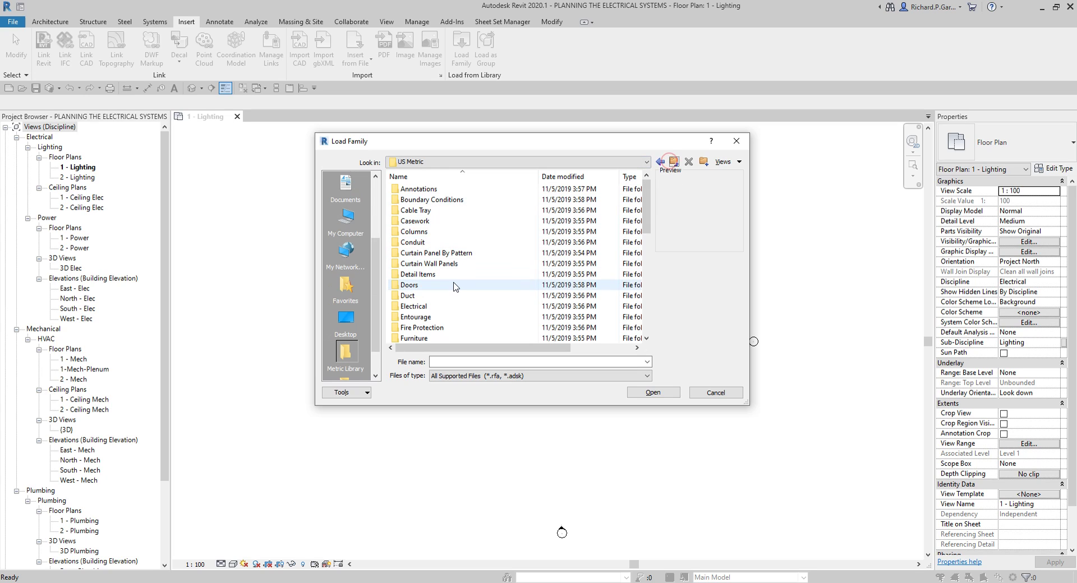
scroll(449, 285, down, 2)
double_click(439, 294)
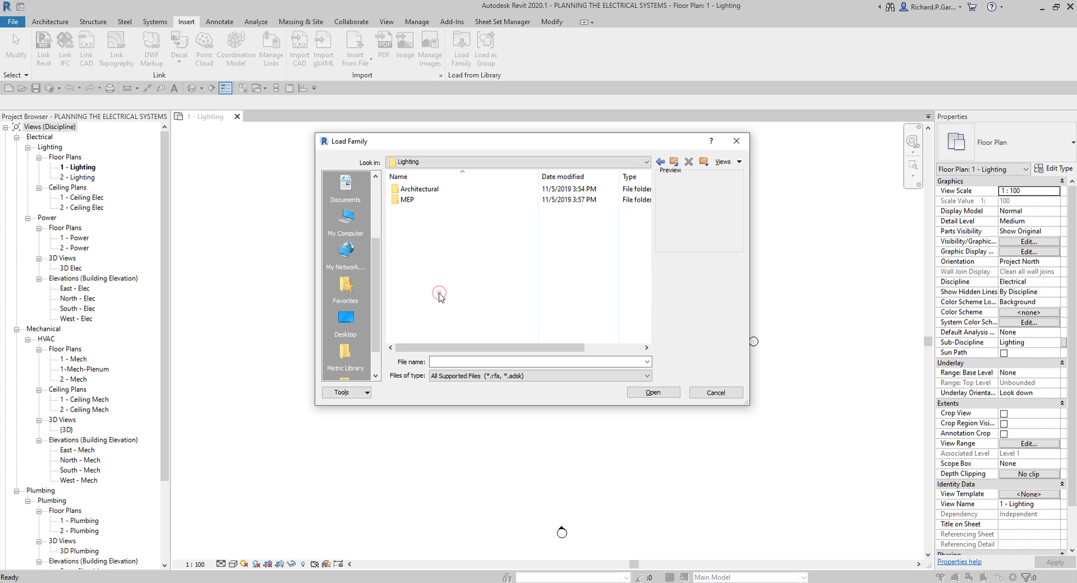
double_click(432, 200)
double_click(427, 201)
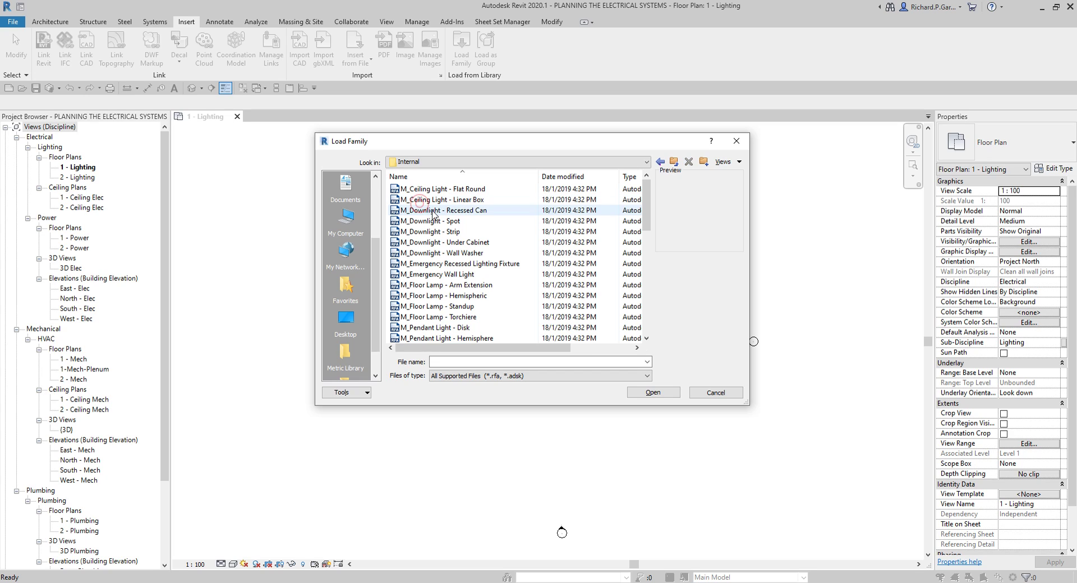
- Select the M_Troffer Corner Insert lighting family and load it into the project
click(454, 231)
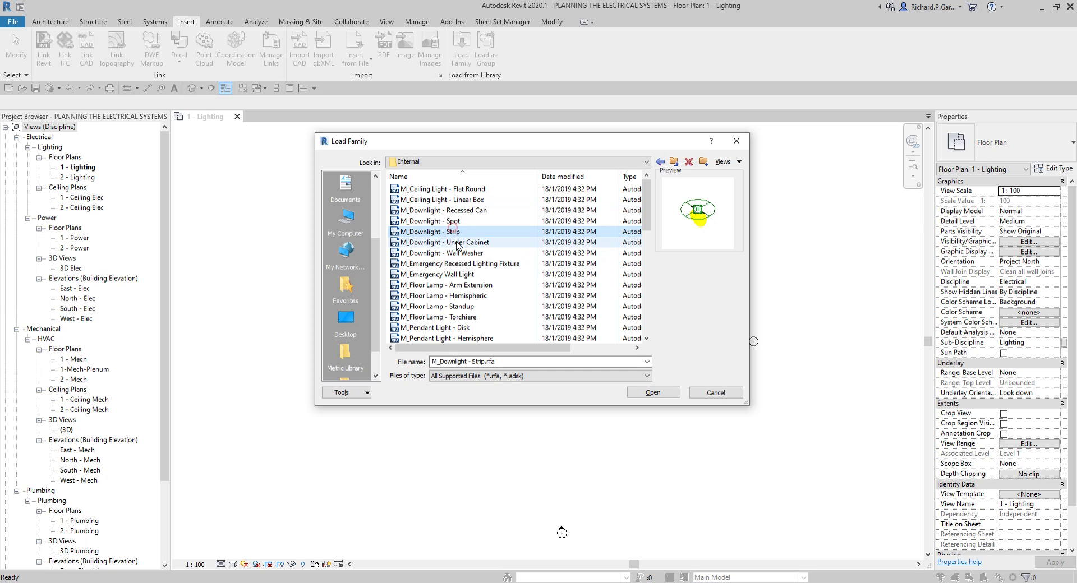
click(461, 296)
scroll(466, 295, down, 9)
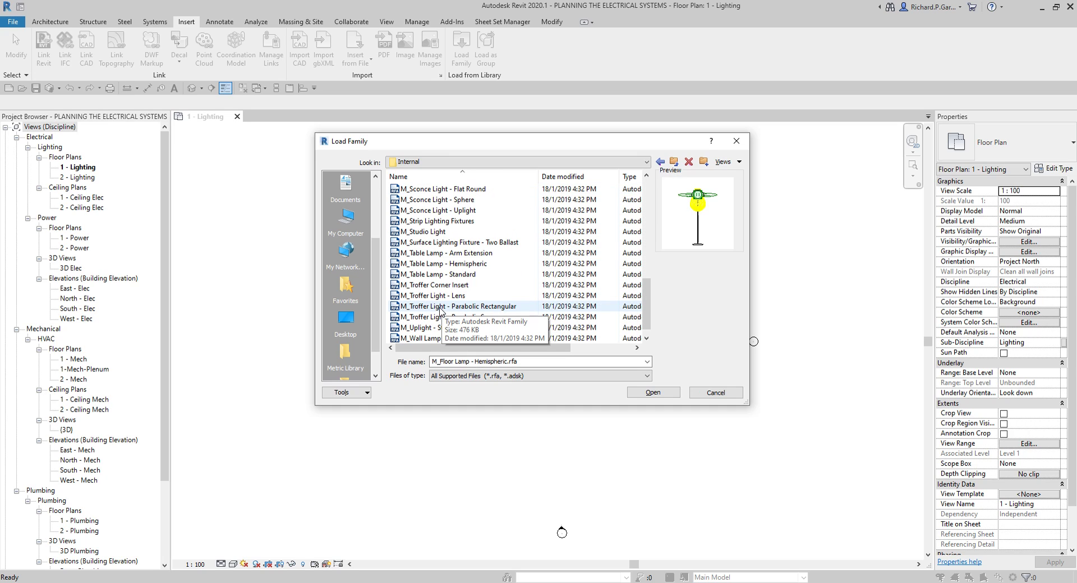
click(435, 285)
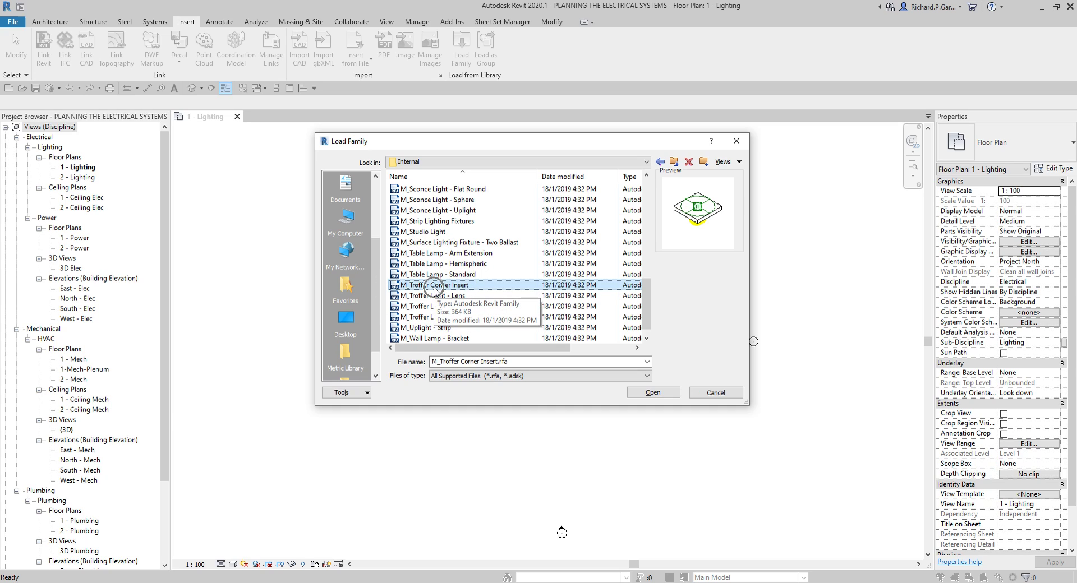
click(673, 394)
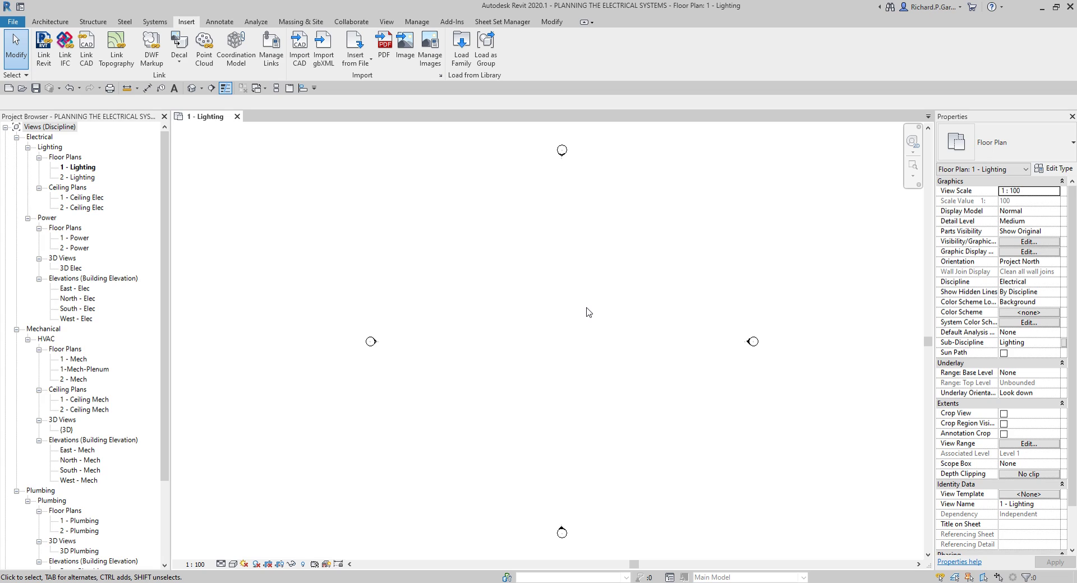
- Open the project's Electrical Settings at the load calculations
click(154, 22)
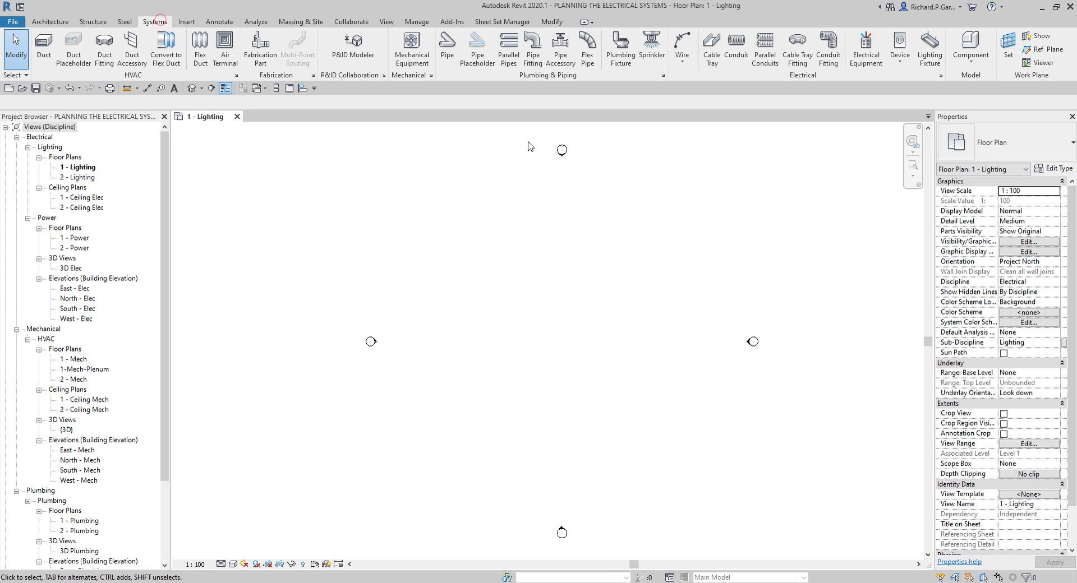
click(941, 76)
click(369, 131)
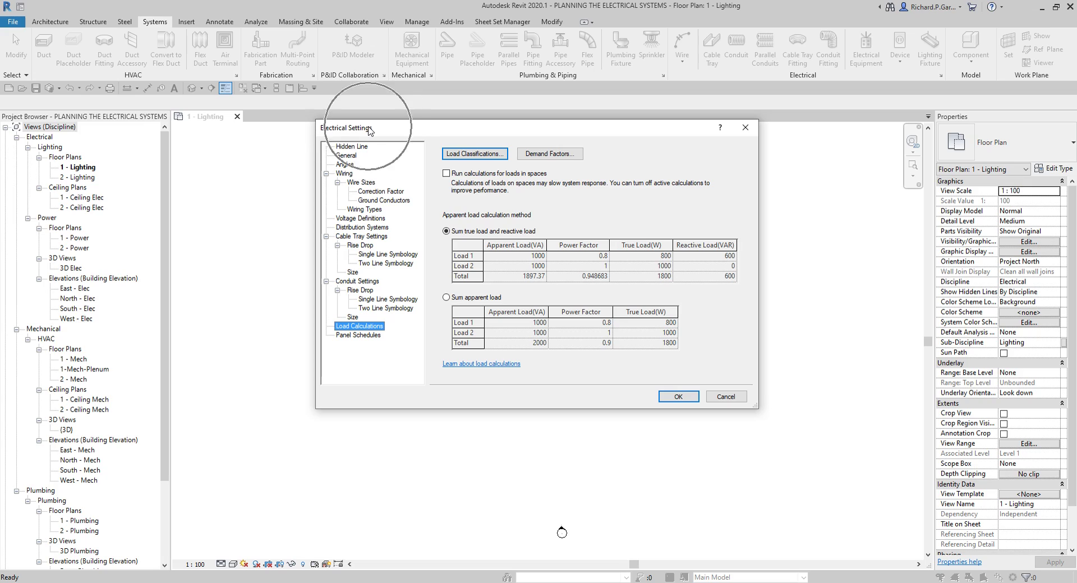